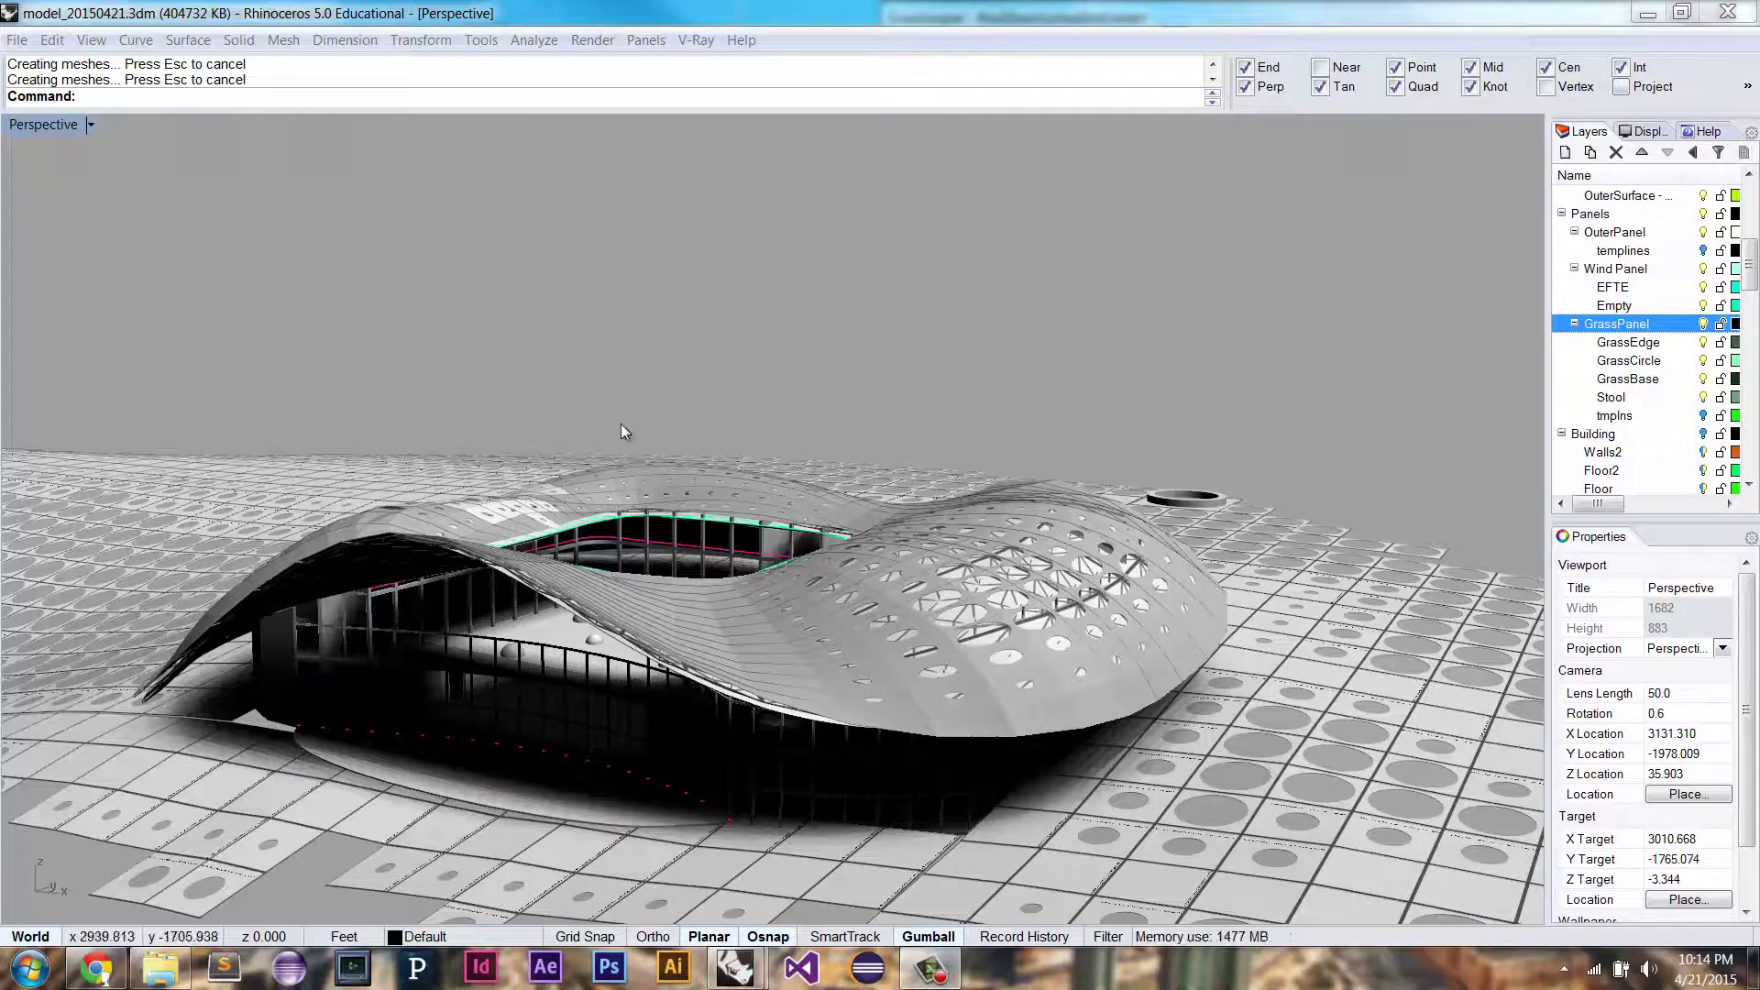
- Switch to Chrome and review the Ecoskin – Environmental Center page, including its Design Process diagram and main perspective render
right_drag(690, 500, 1063, 564)
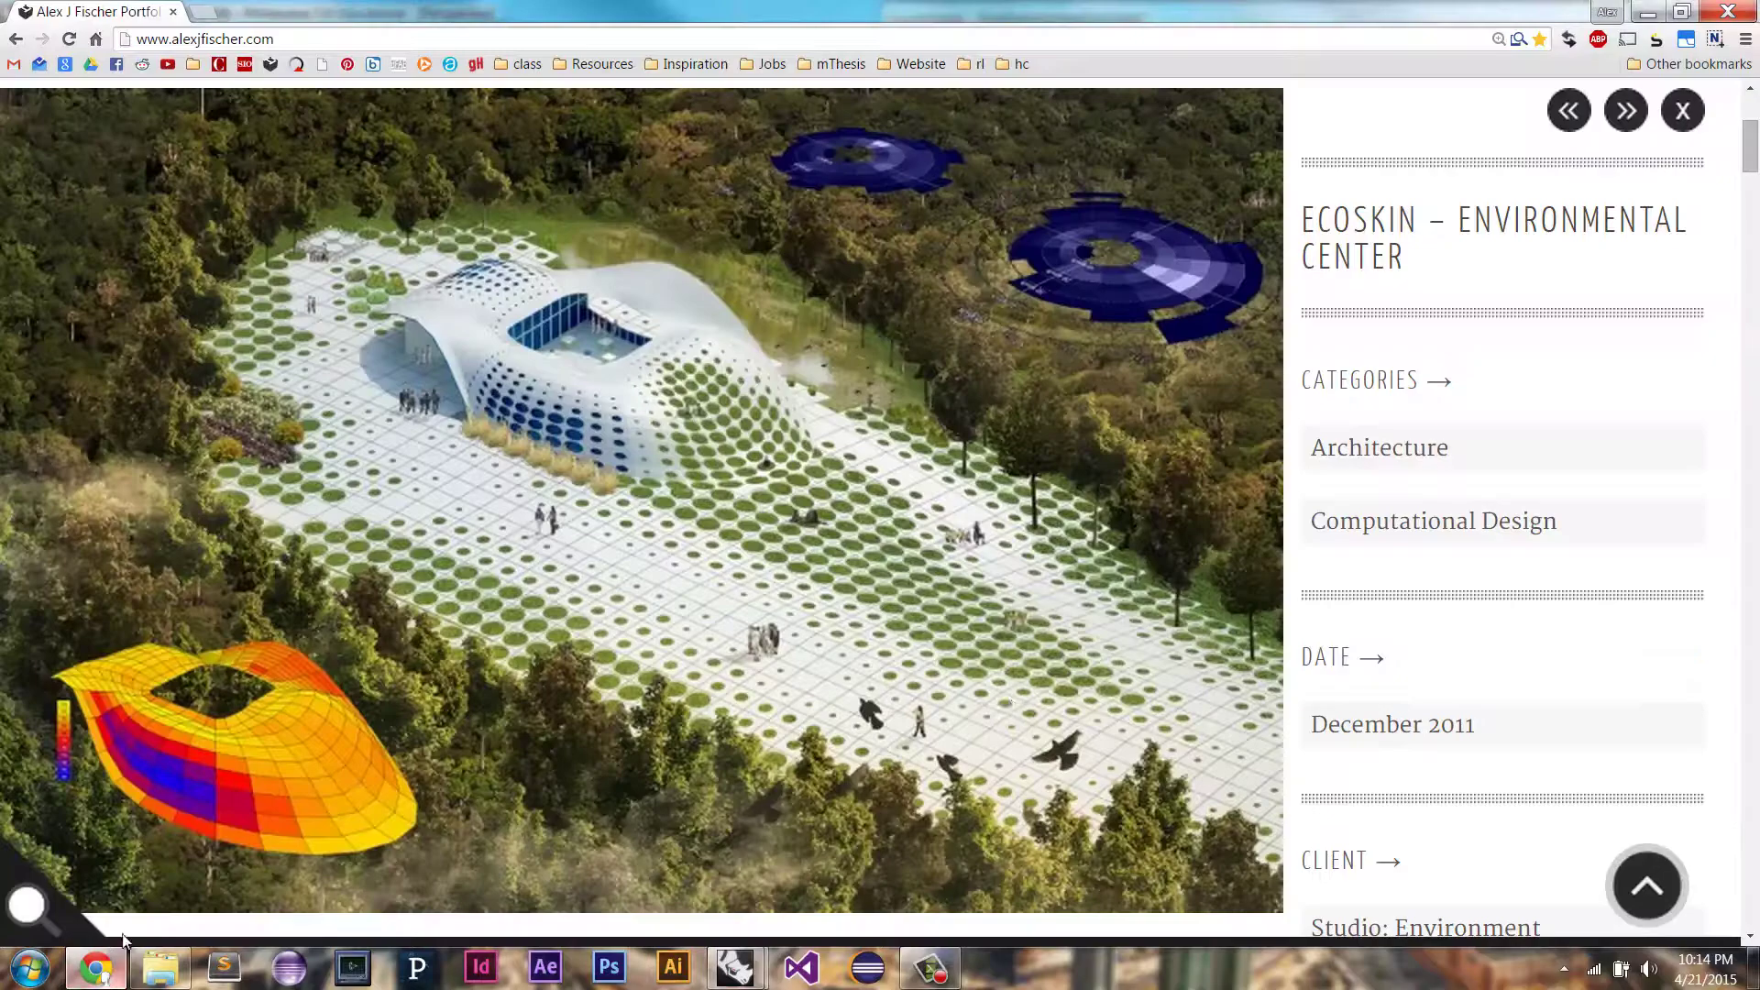
click(96, 968)
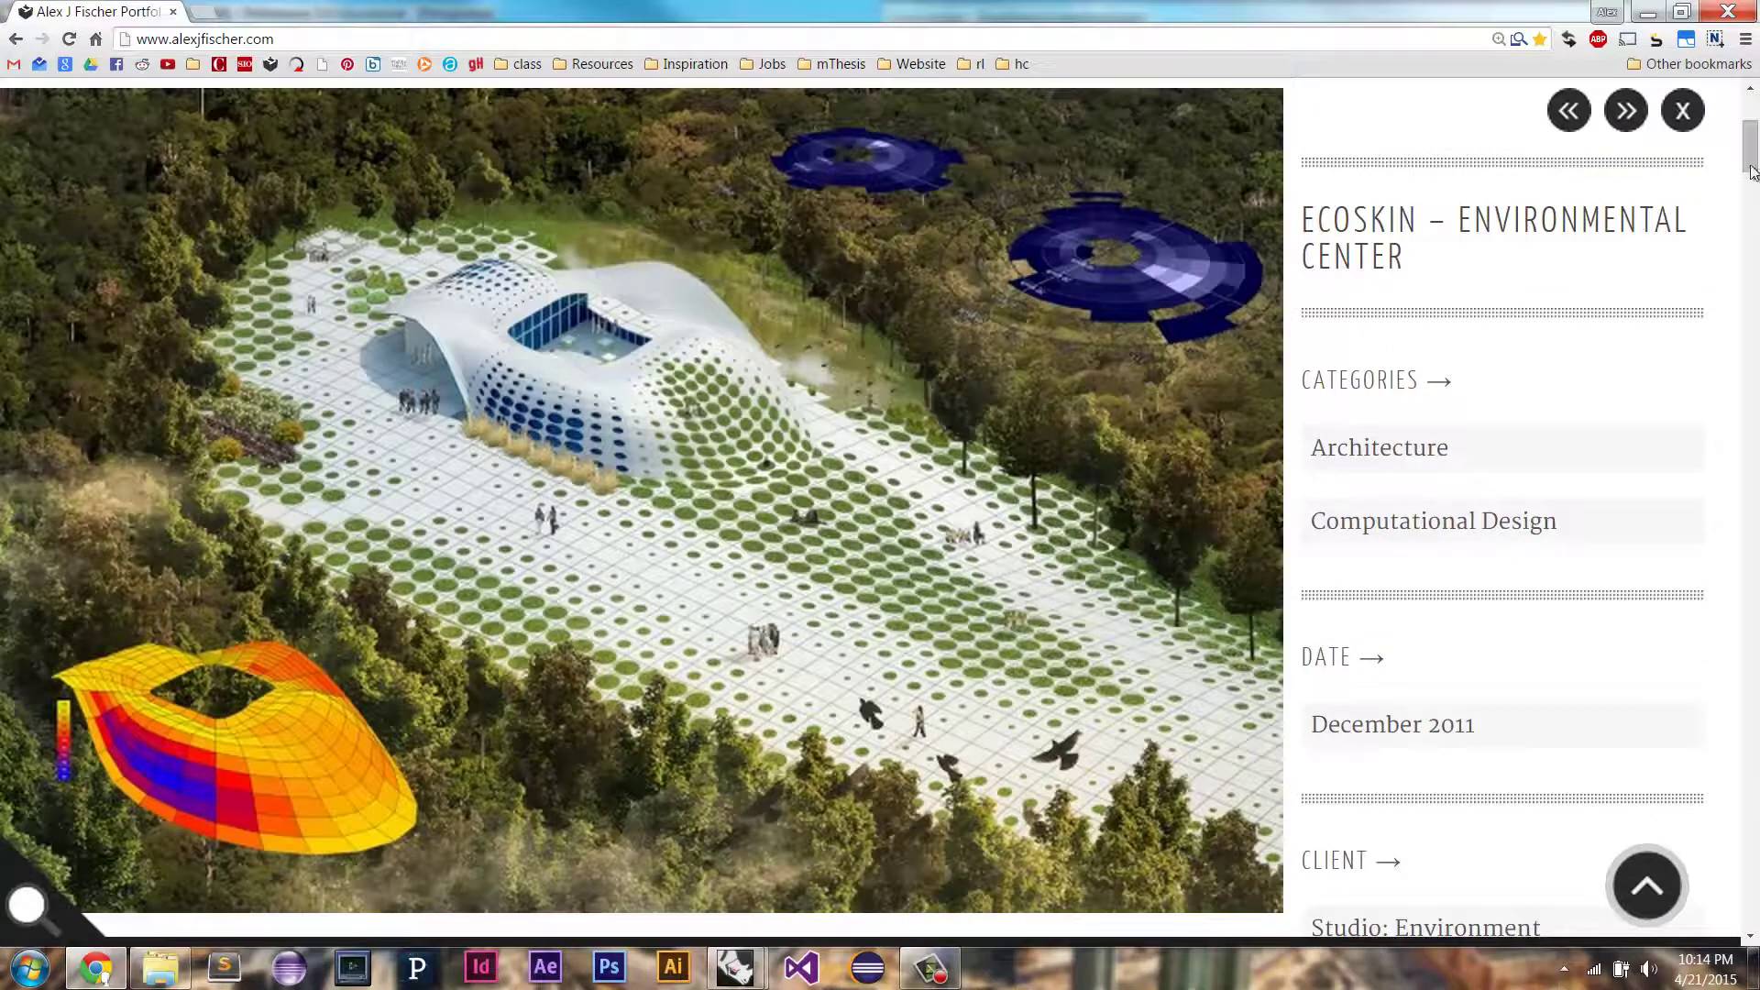
drag(1753, 162, 1752, 238)
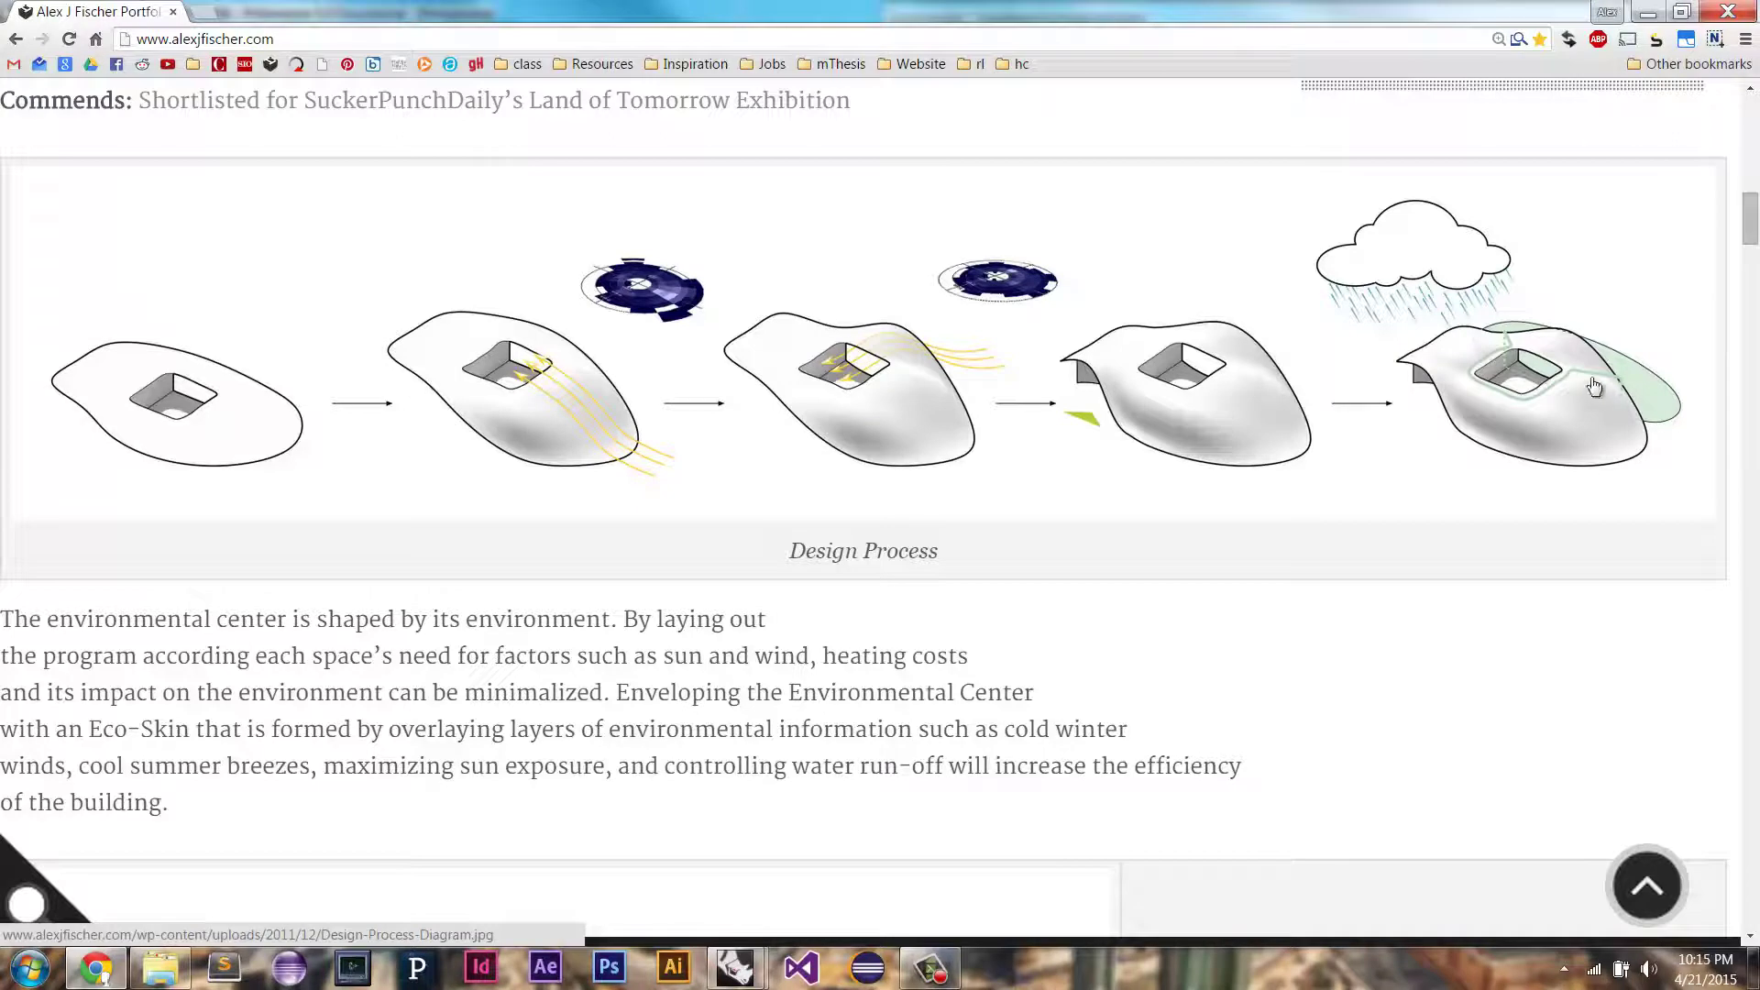
click(1575, 341)
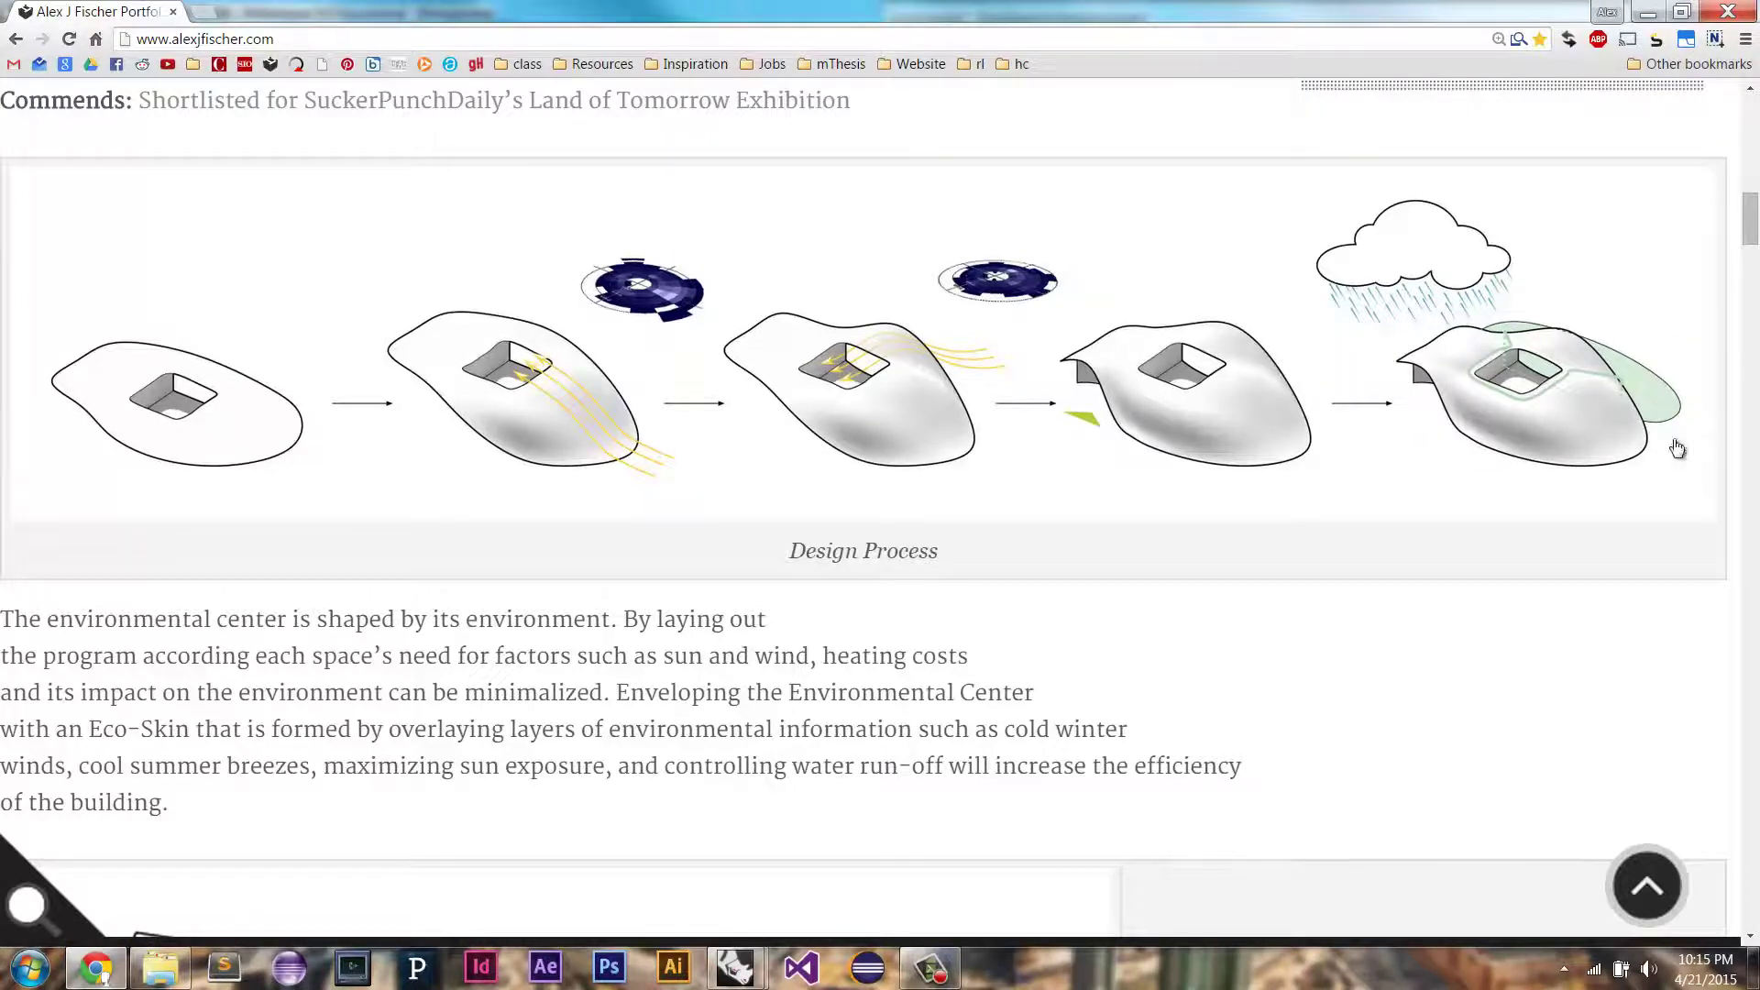
click(1692, 248)
drag(1752, 227, 1754, 177)
scroll(908, 337, up, 3)
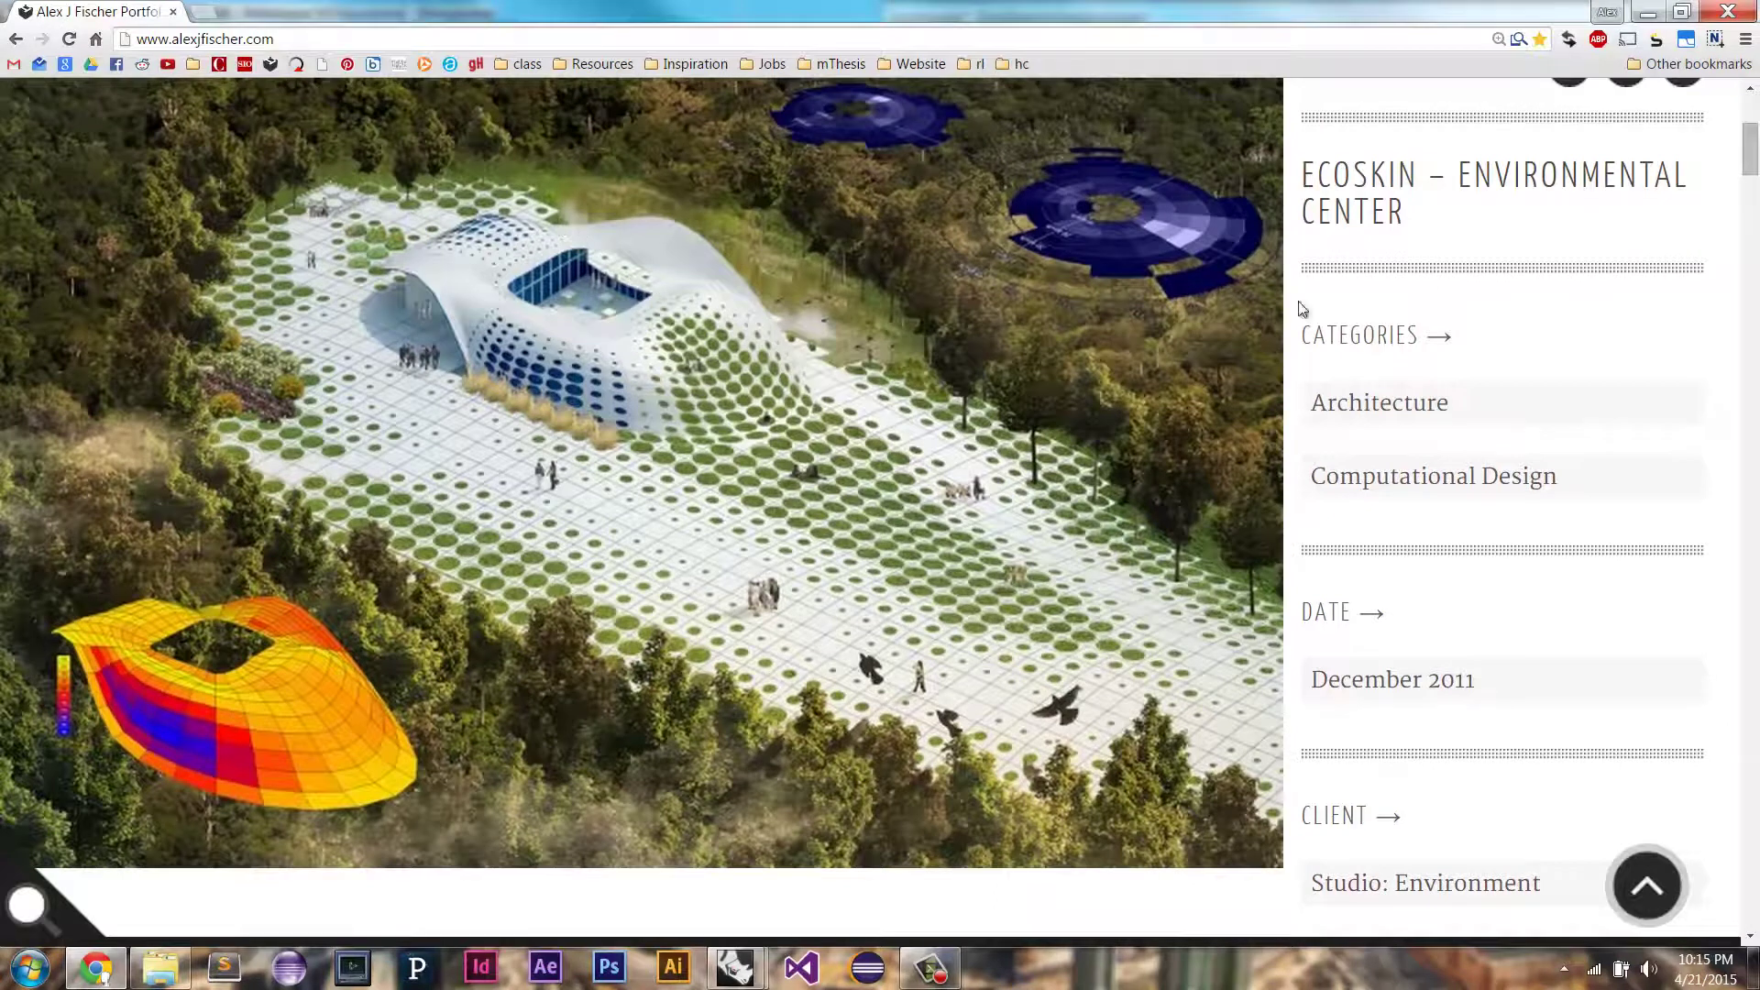
drag(1753, 147, 1757, 678)
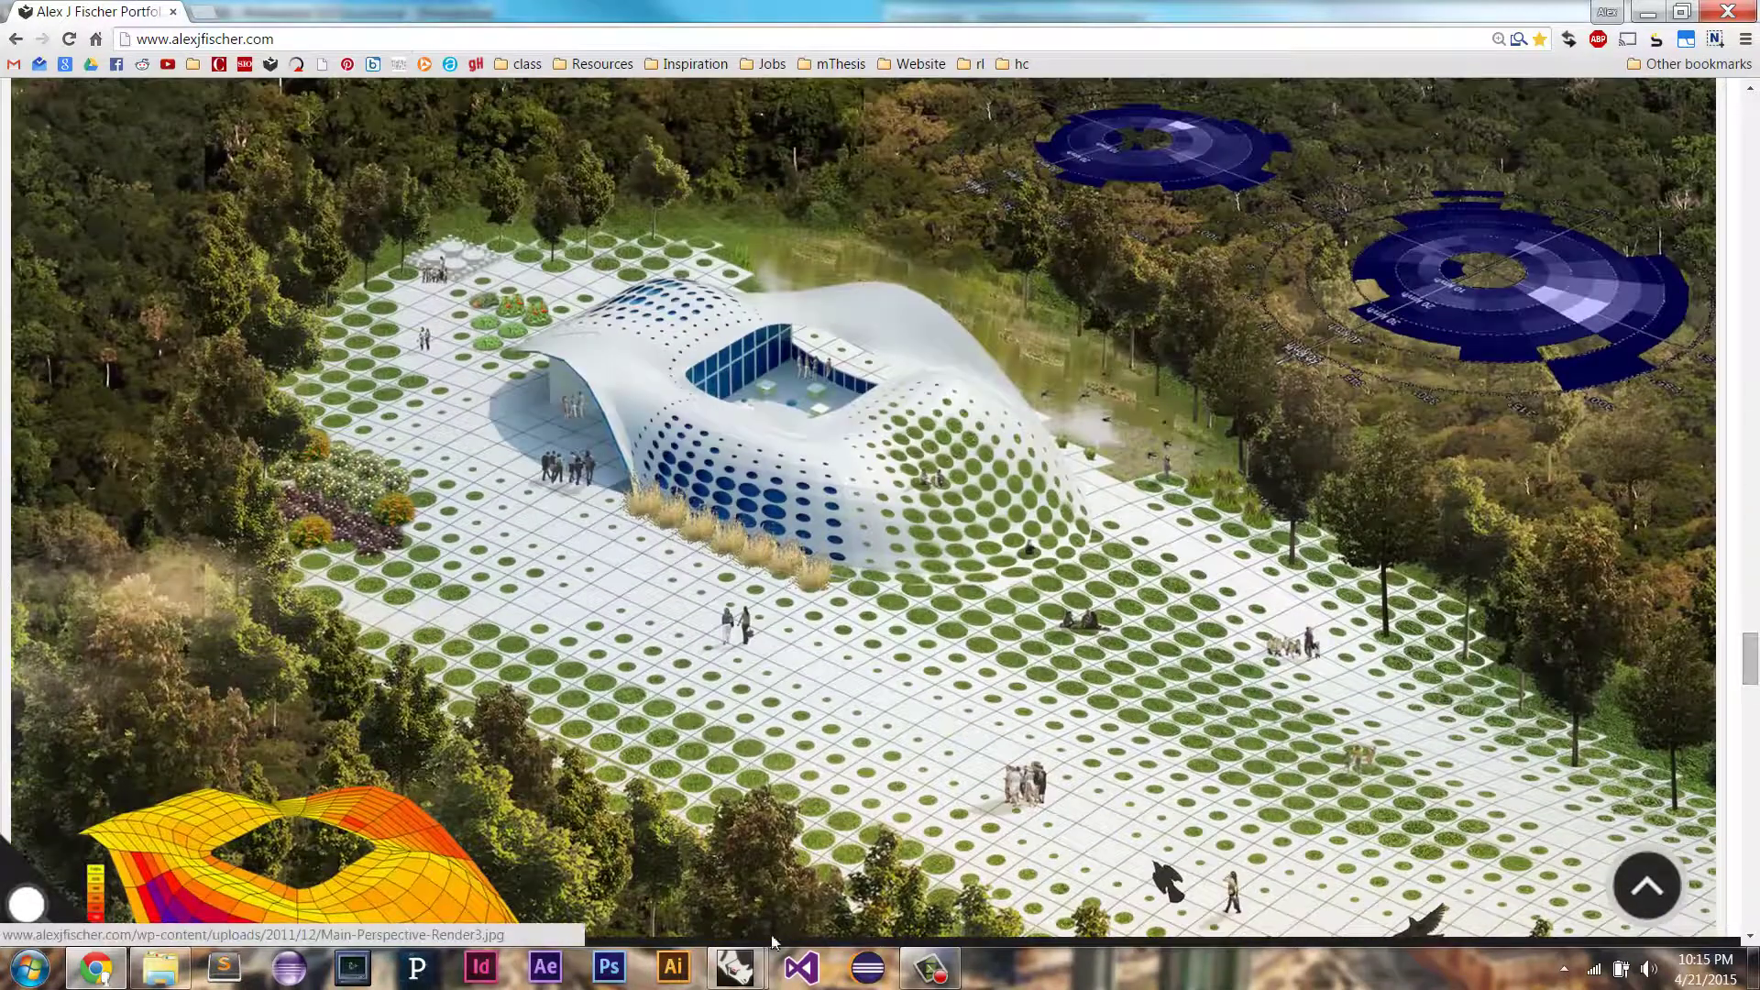
- Switch to the Rhino session with Grasshopper and start the particle flow simulation by setting the Engine's Boolean toggle to False
mouse_move(754, 977)
click(799, 895)
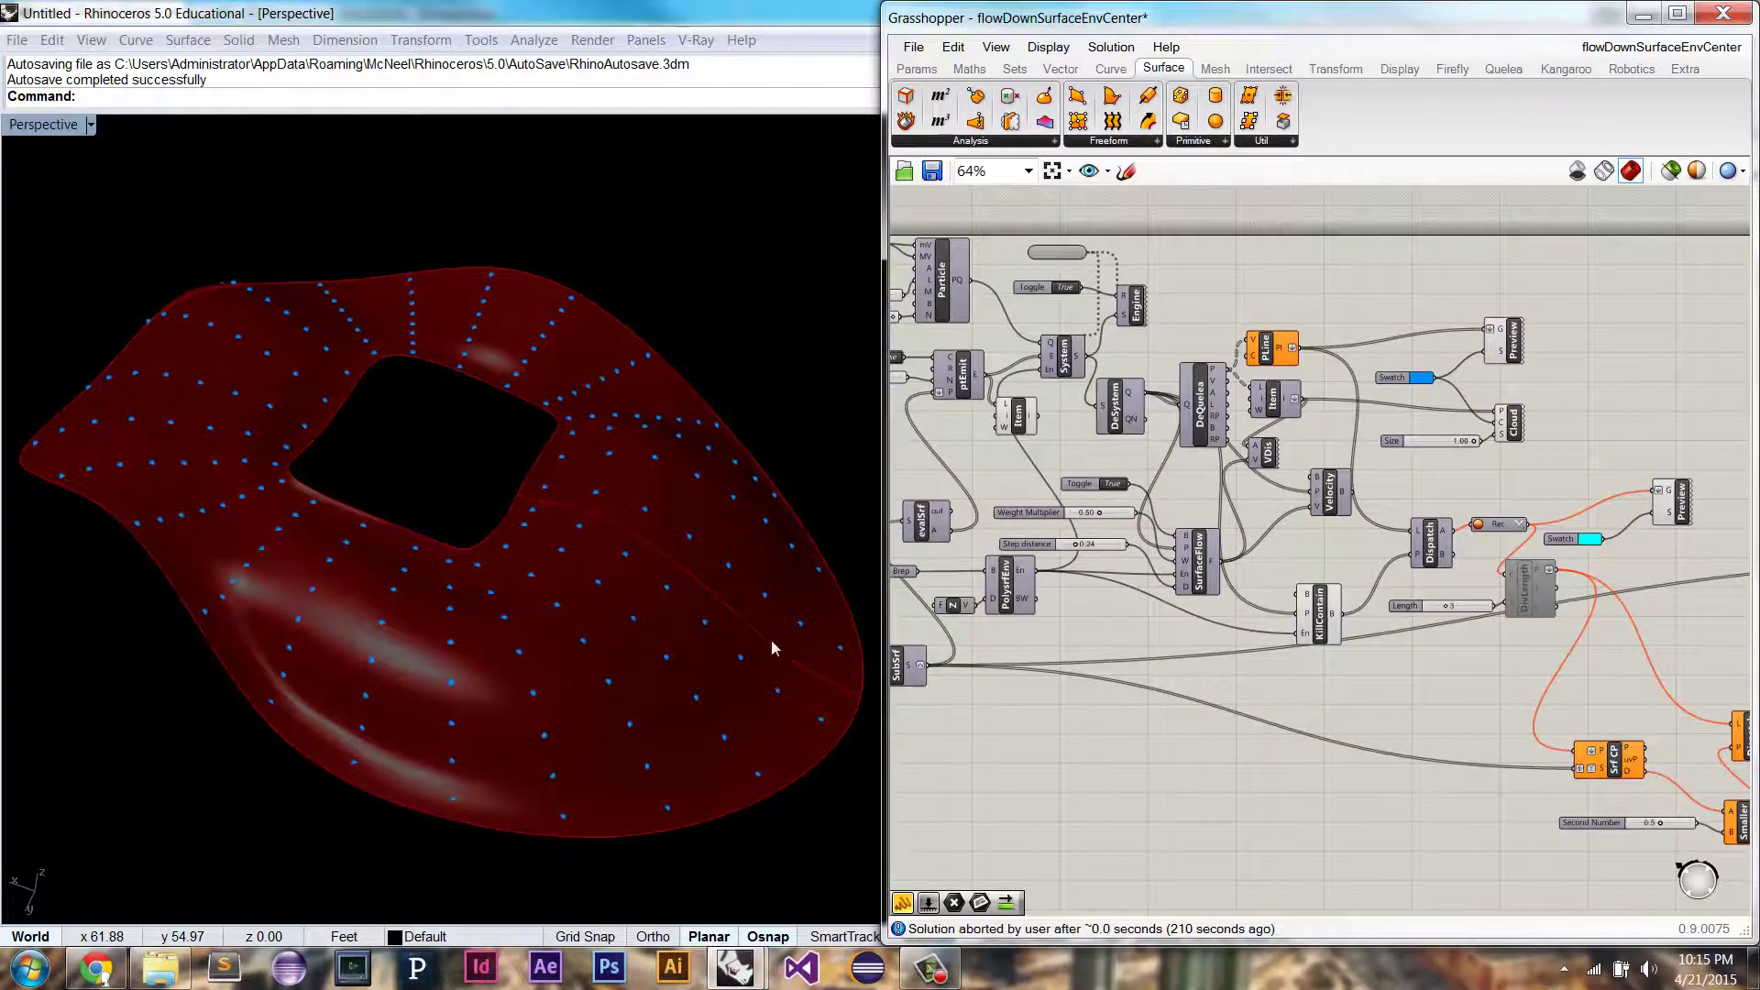
right_drag(1065, 452, 1300, 466)
right_drag(1382, 424, 1202, 432)
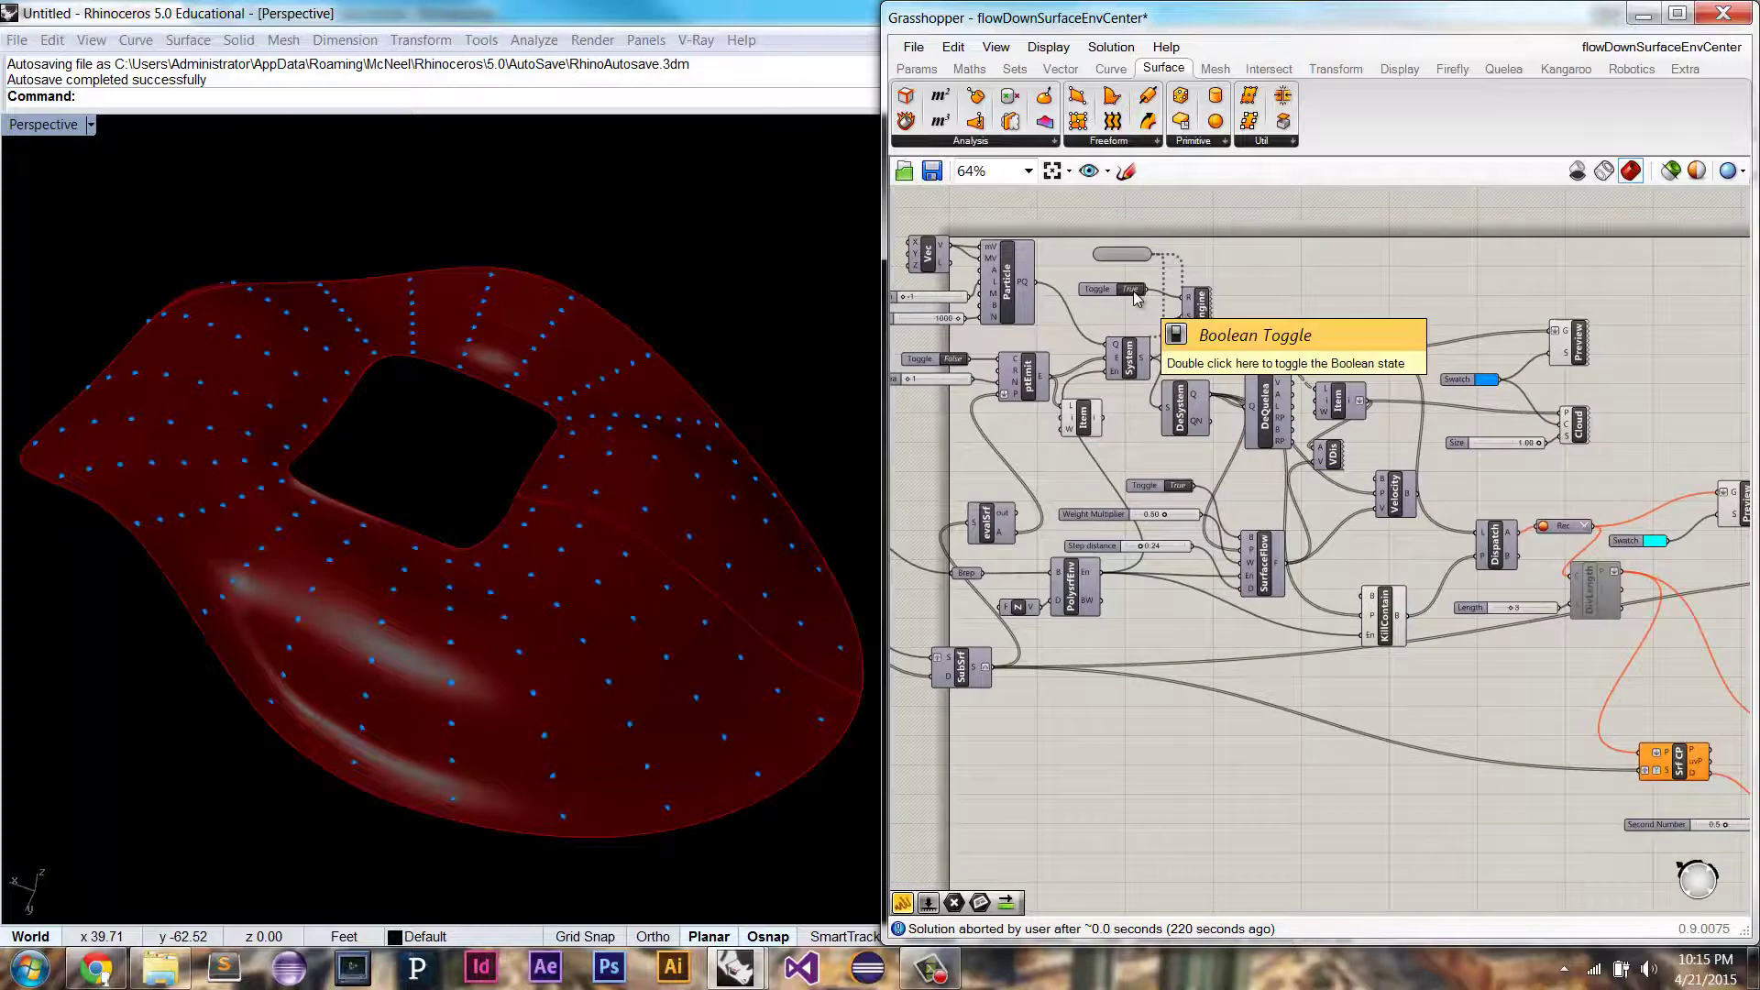
double_click(1133, 291)
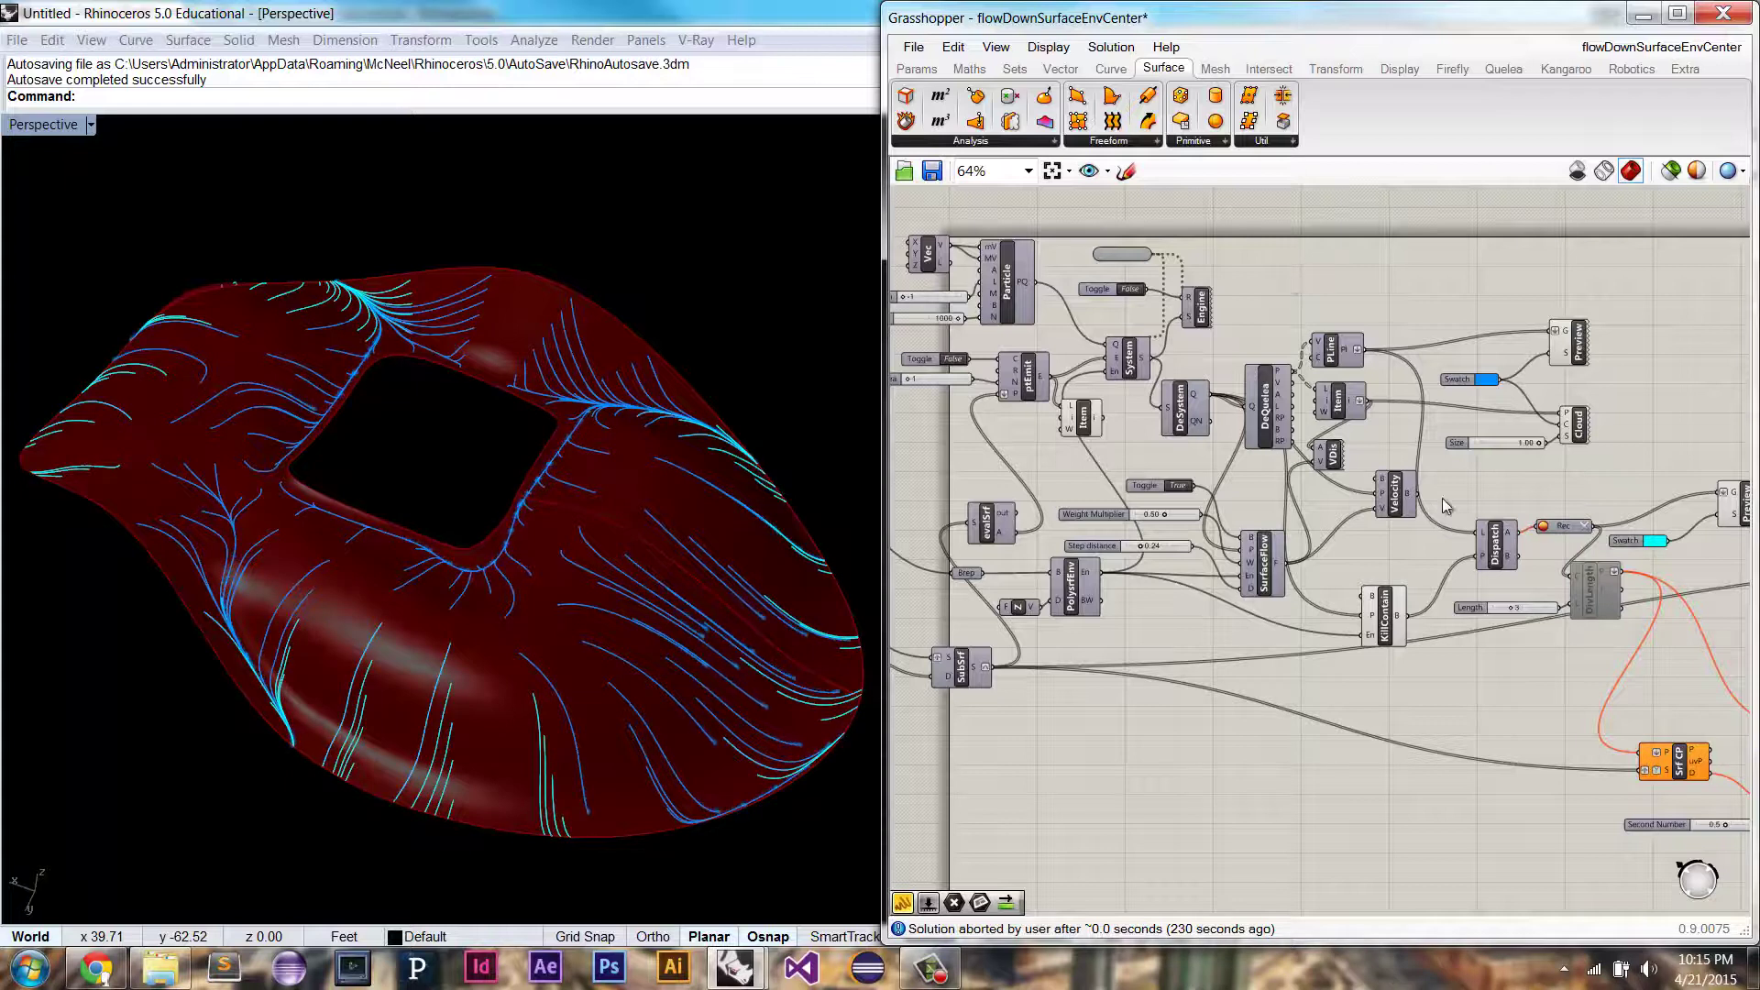
- Stop the particle flow simulation by setting the Engine's Boolean toggle to True
scroll(1418, 543, up, 2)
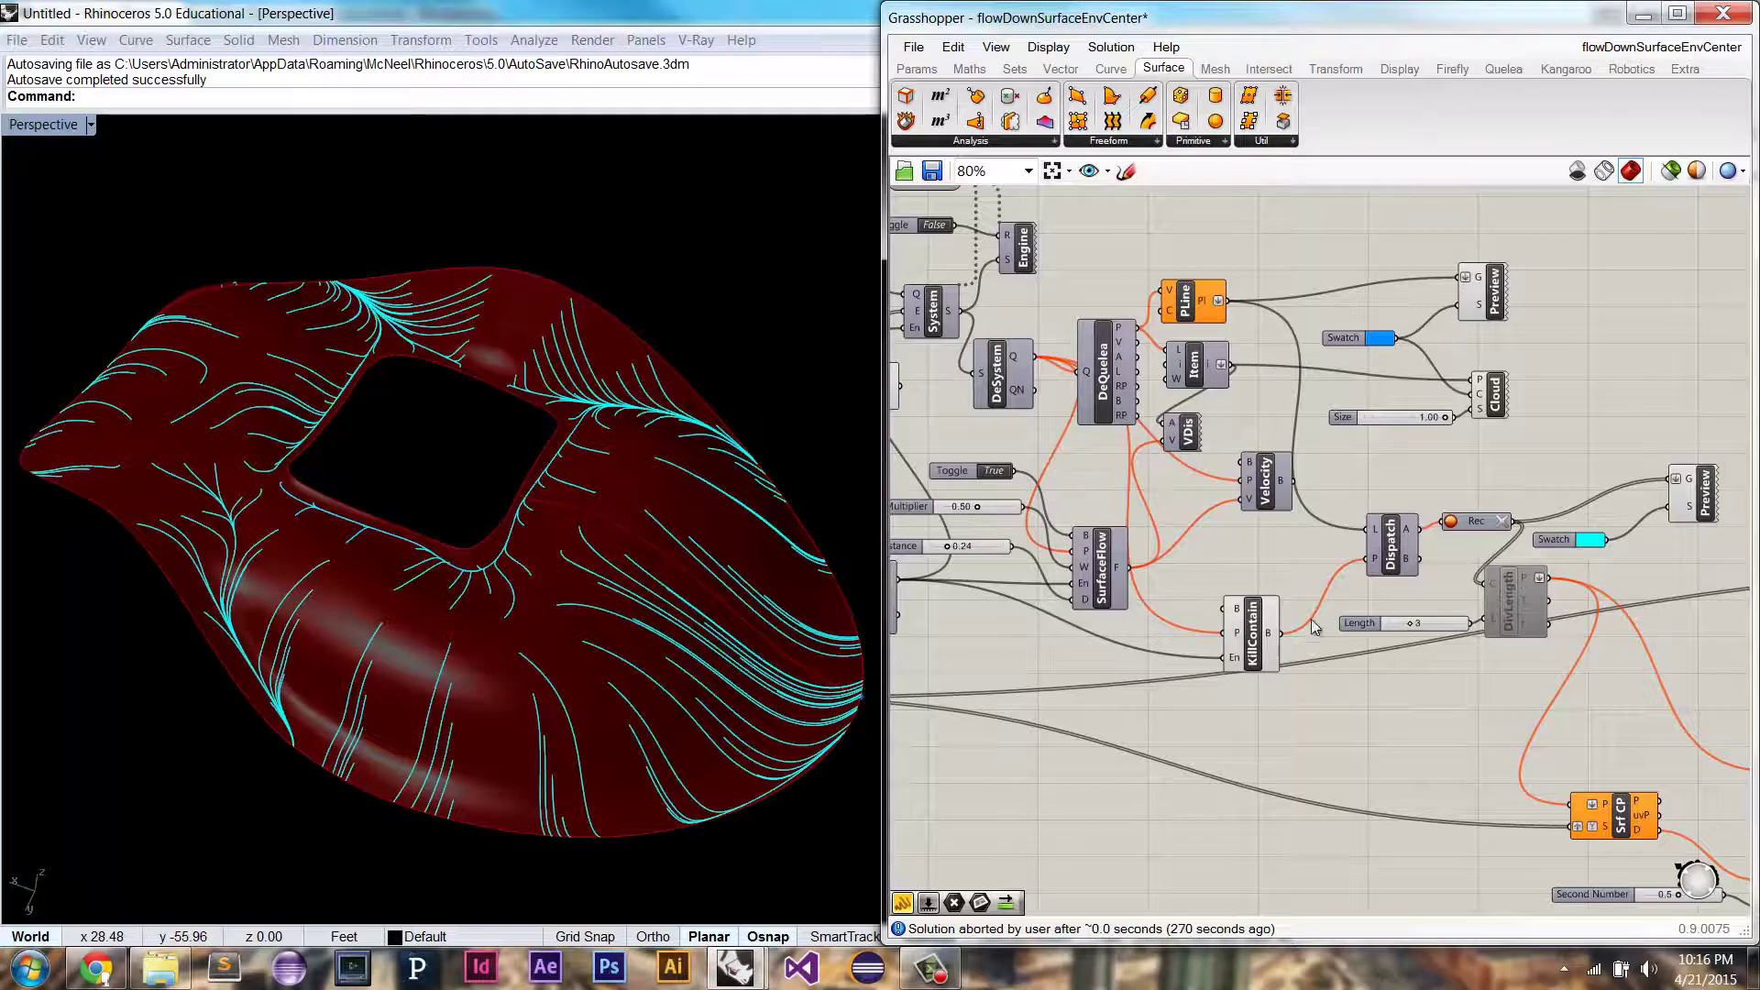
right_drag(1067, 359, 1131, 423)
double_click(990, 251)
- Turn off the preview of the red base surface so only the flow lines are displayed
right_drag(1528, 706, 1234, 508)
mouse_move(1314, 578)
right_down()
mouse_move(1229, 553)
mouse_move(1284, 527)
mouse_move(1401, 526)
right_up()
scroll(1367, 522, down, 1)
right_drag(1114, 519, 1387, 521)
right_drag(1042, 469, 1220, 477)
right_click(1082, 385)
click(1157, 421)
- Enable the DivLength component and inspect the coloured surface panels from several angles
right_drag(1568, 557, 963, 529)
right_drag(1372, 521, 1165, 511)
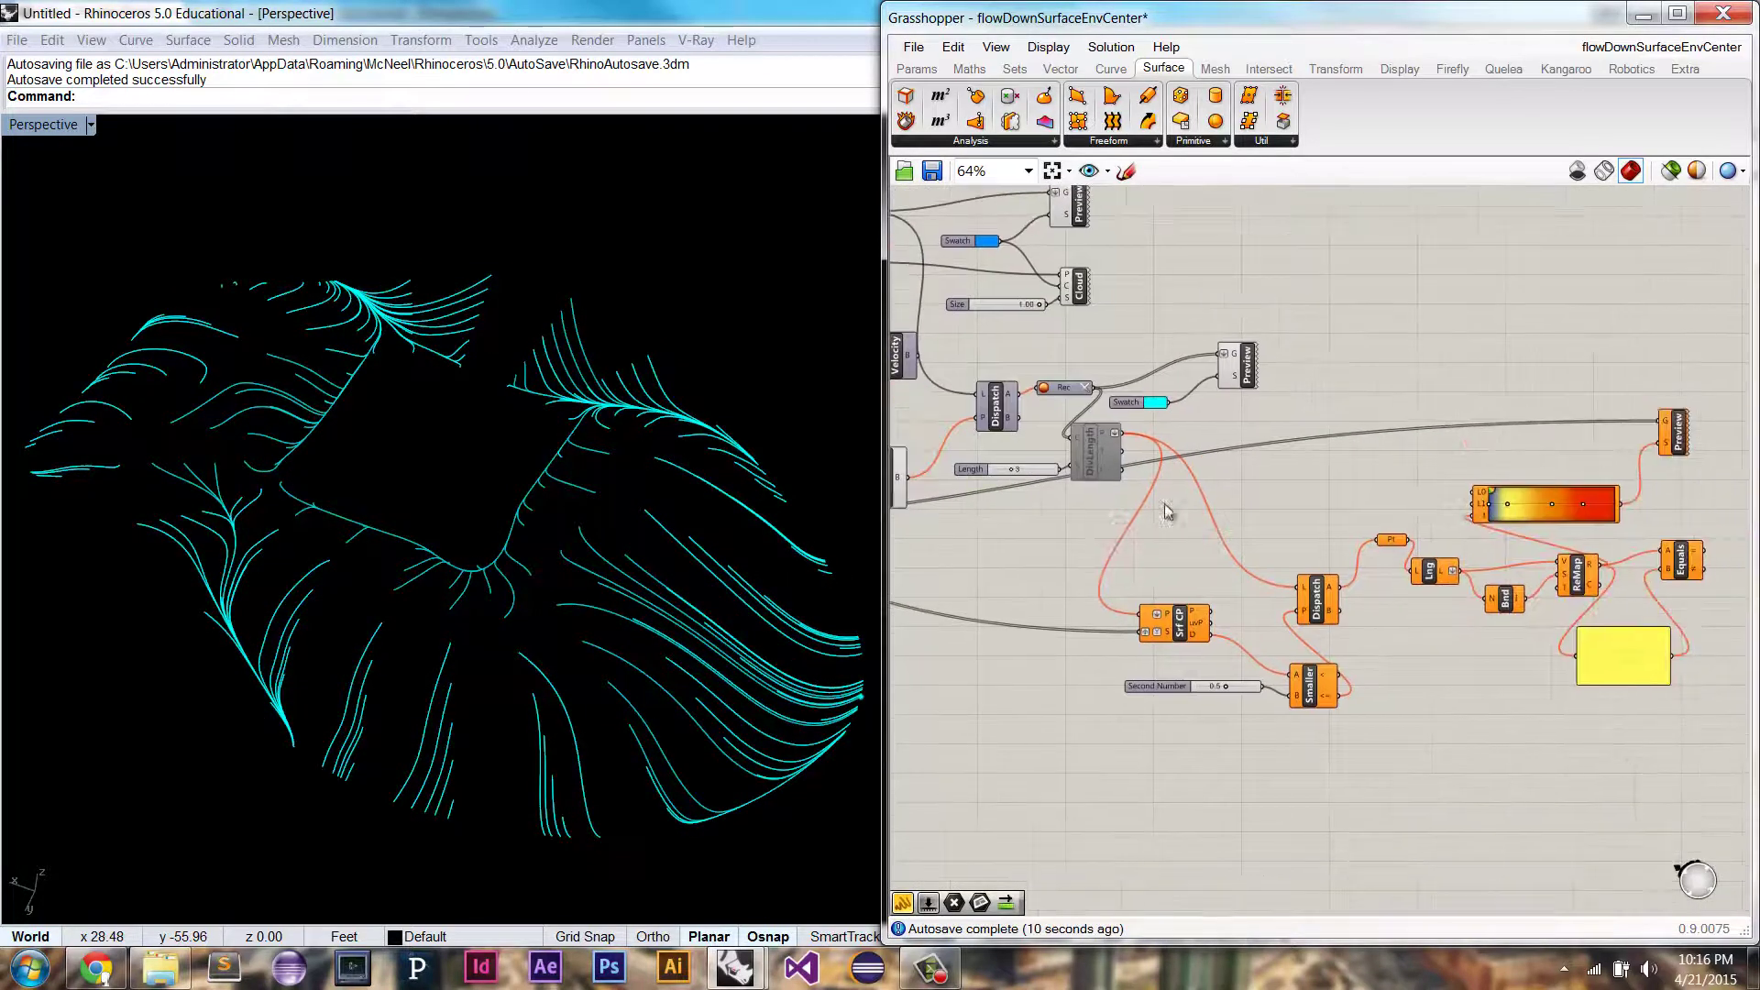
right_click(1097, 450)
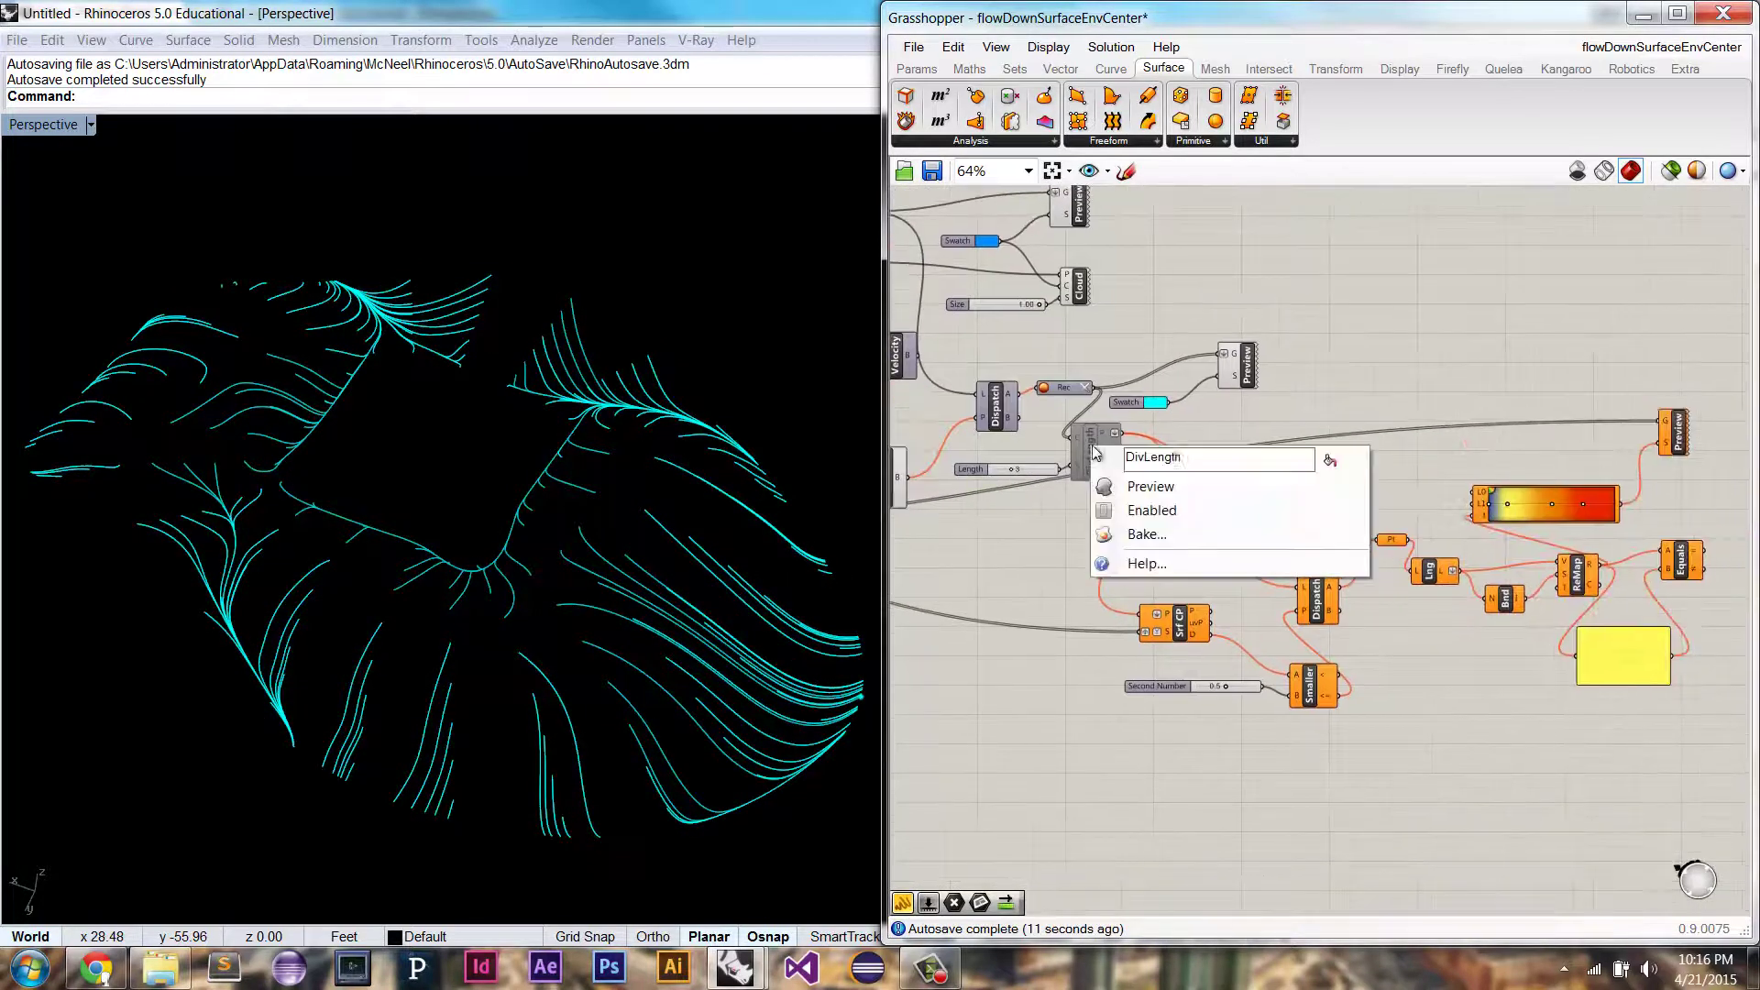
click(1183, 510)
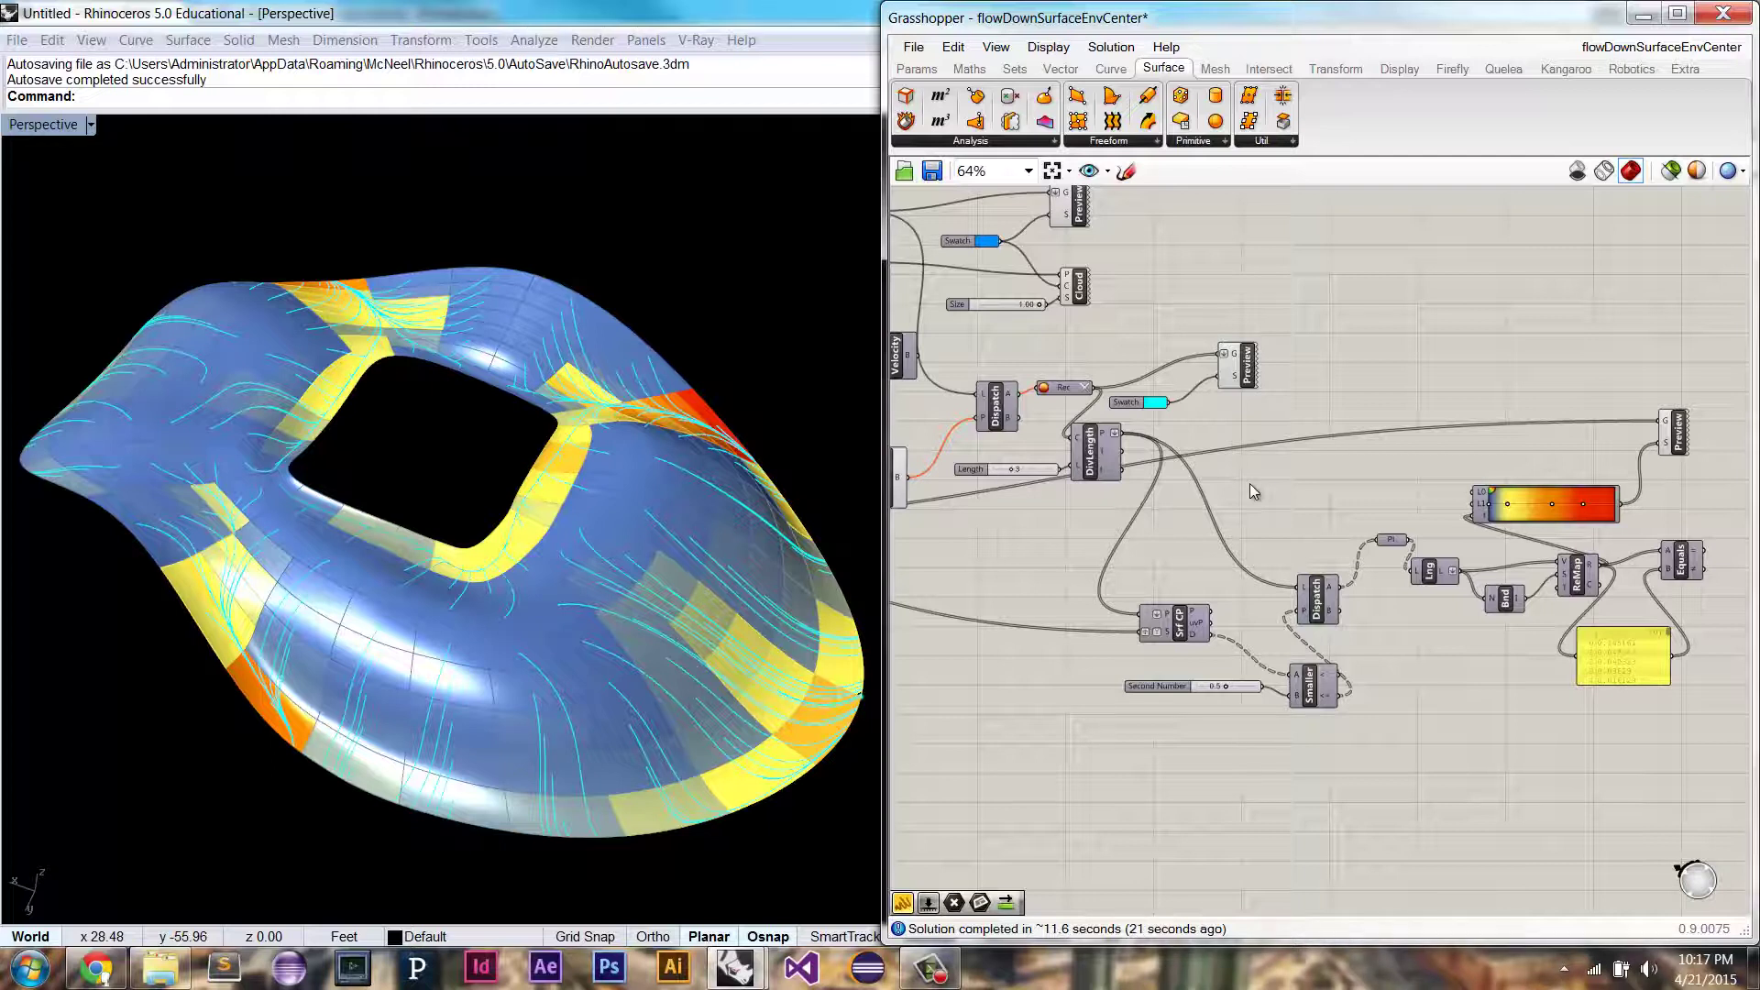
right_drag(707, 503, 688, 542)
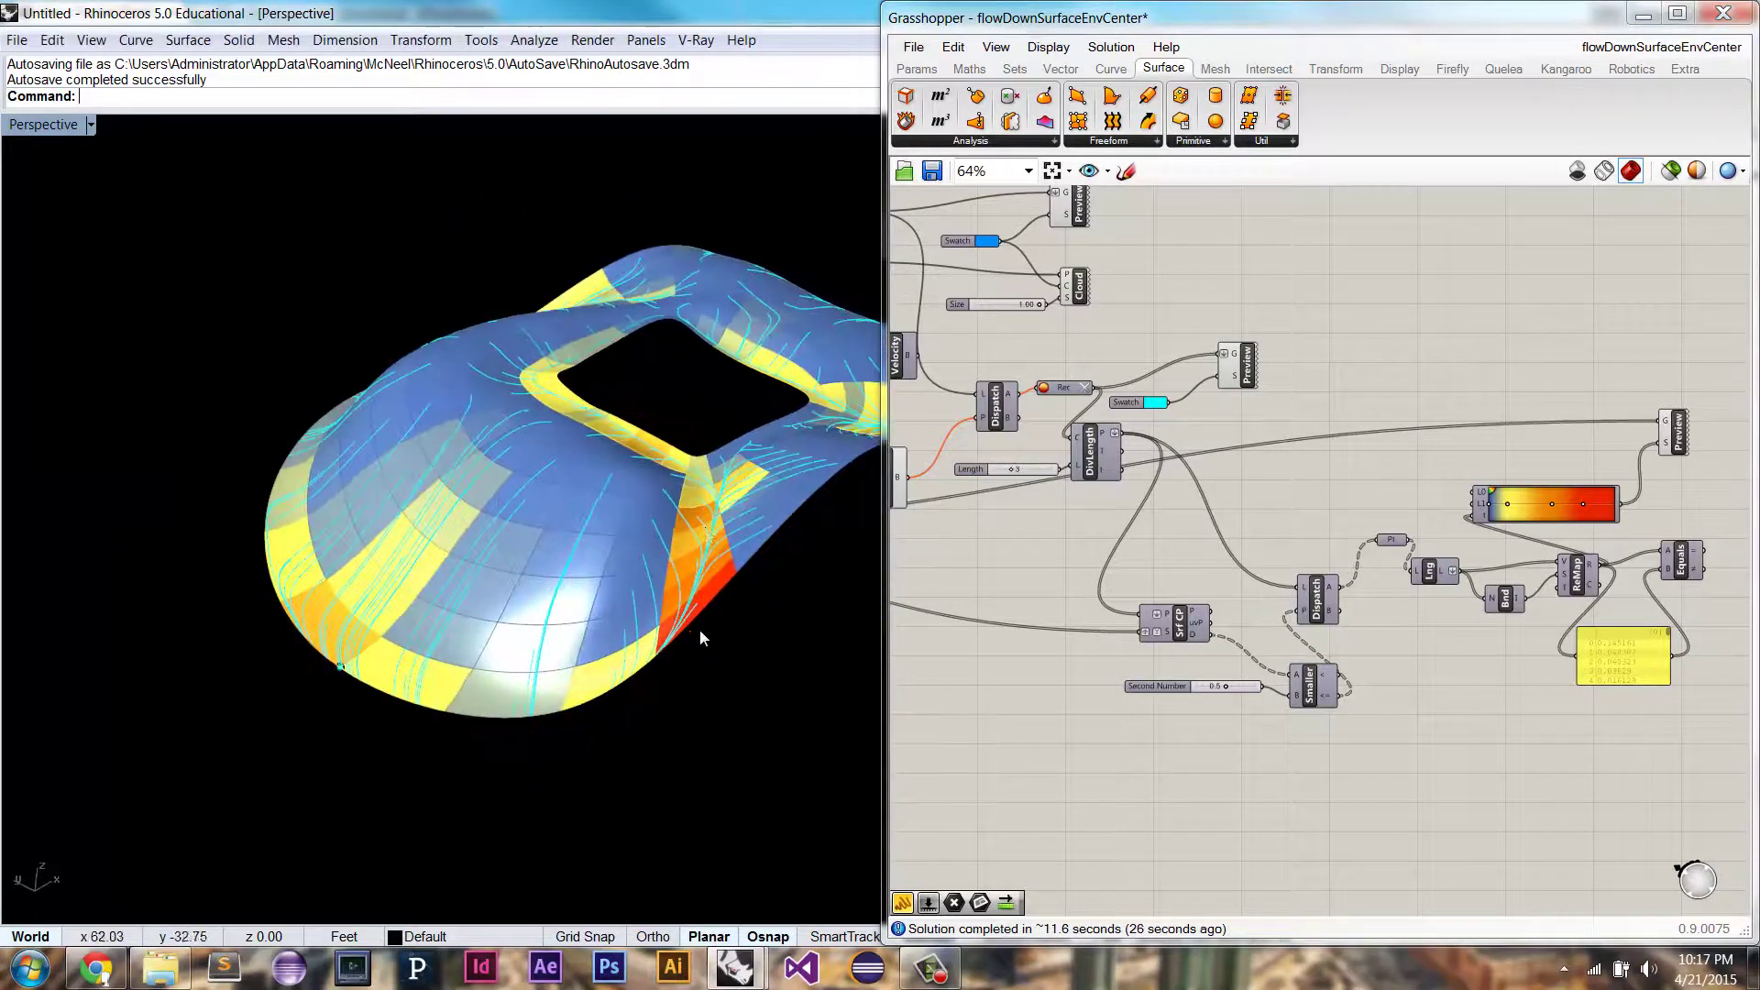
right_drag(703, 609, 703, 527)
right_drag(713, 685, 597, 527)
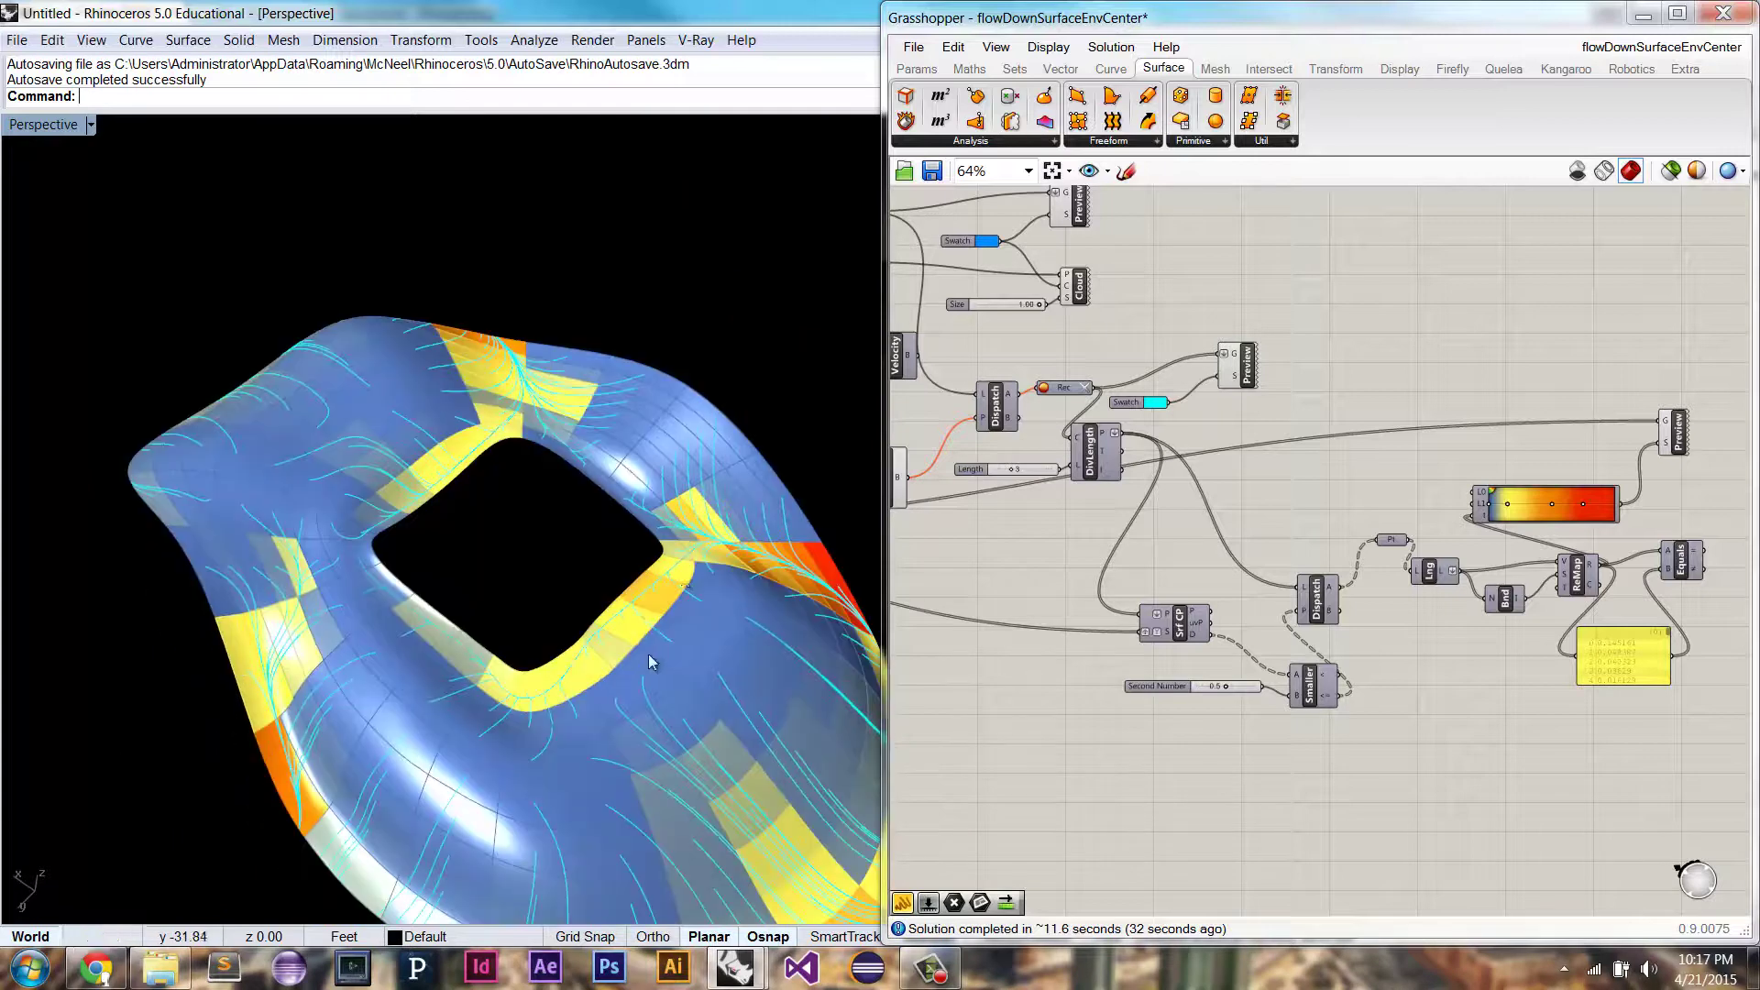
right_drag(422, 633, 569, 613)
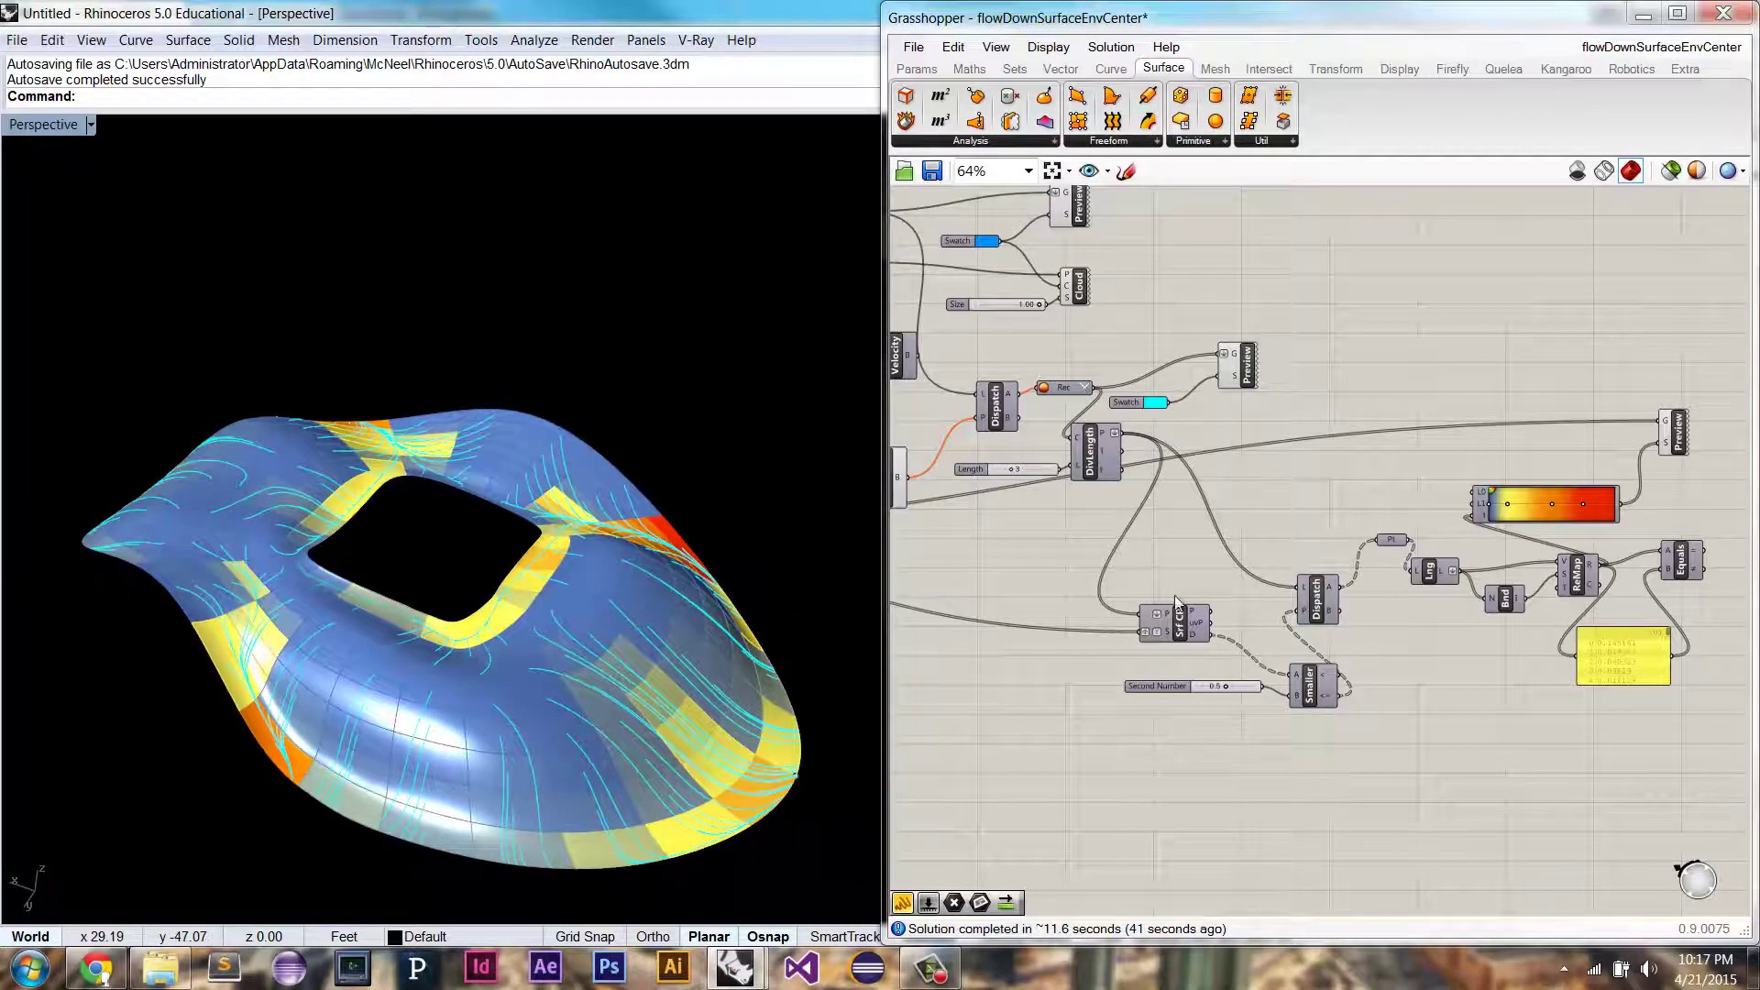
- Temporarily preview the Srf CP component's closest points on the surface, and hide them again
right_drag(1530, 555, 1510, 506)
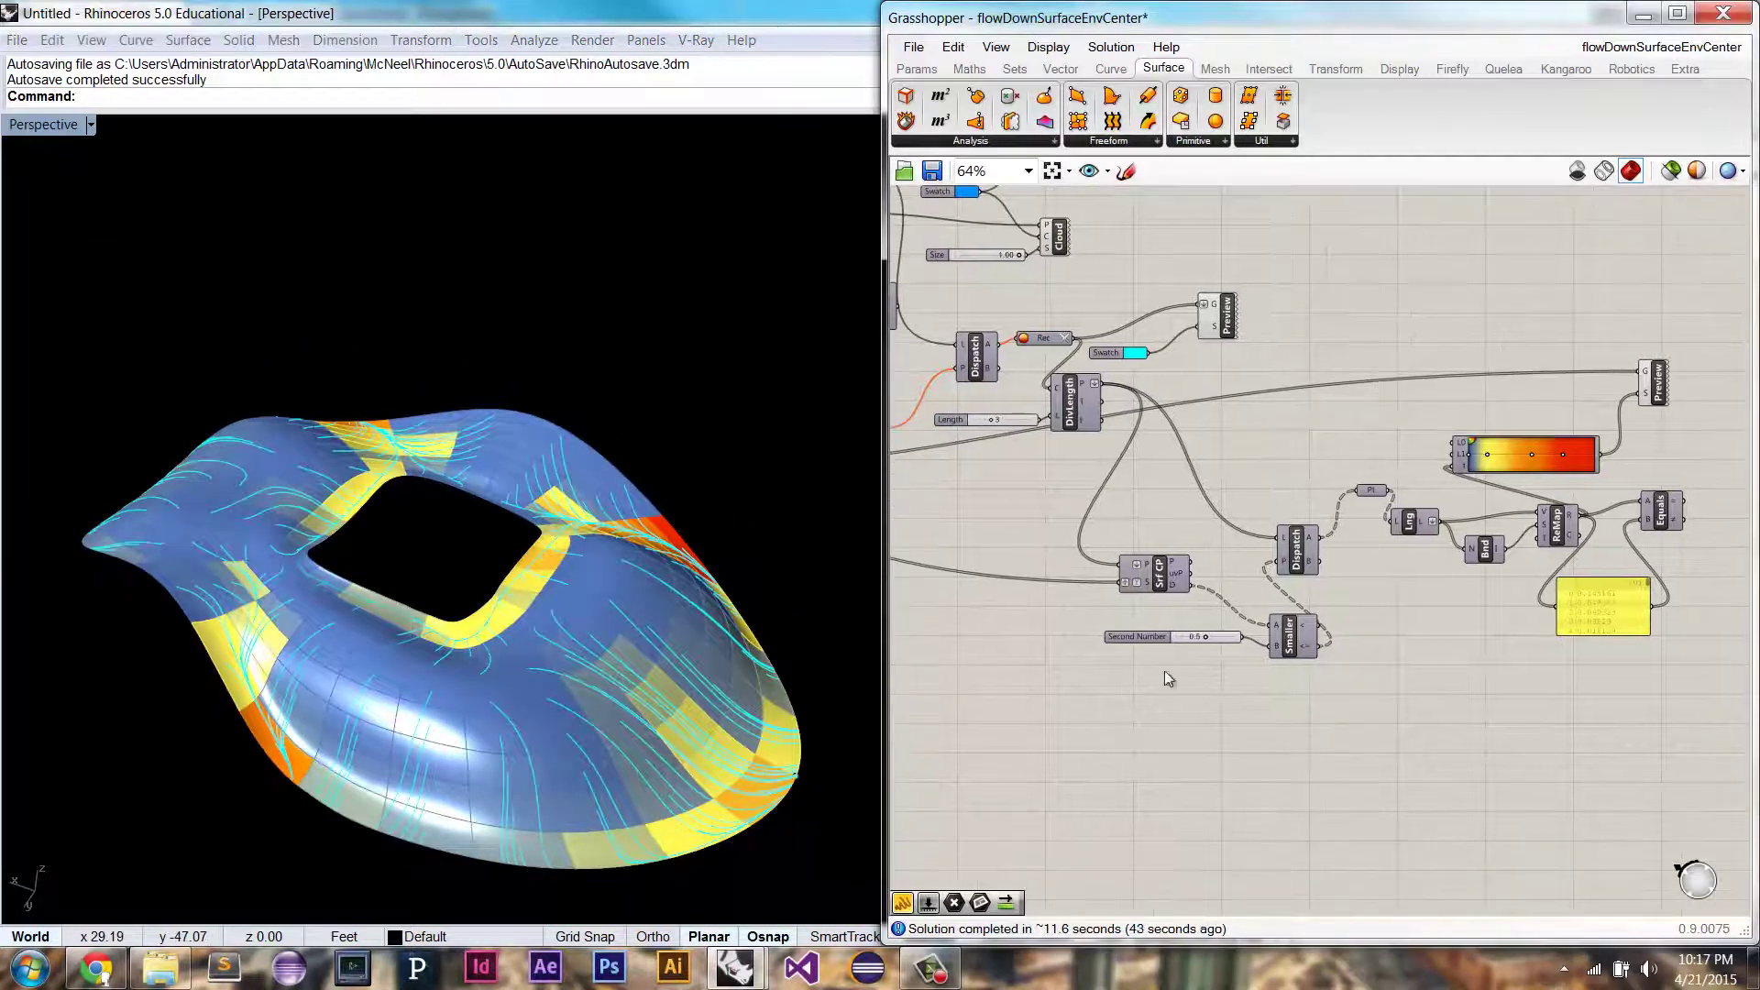
scroll(1345, 598, up, 2)
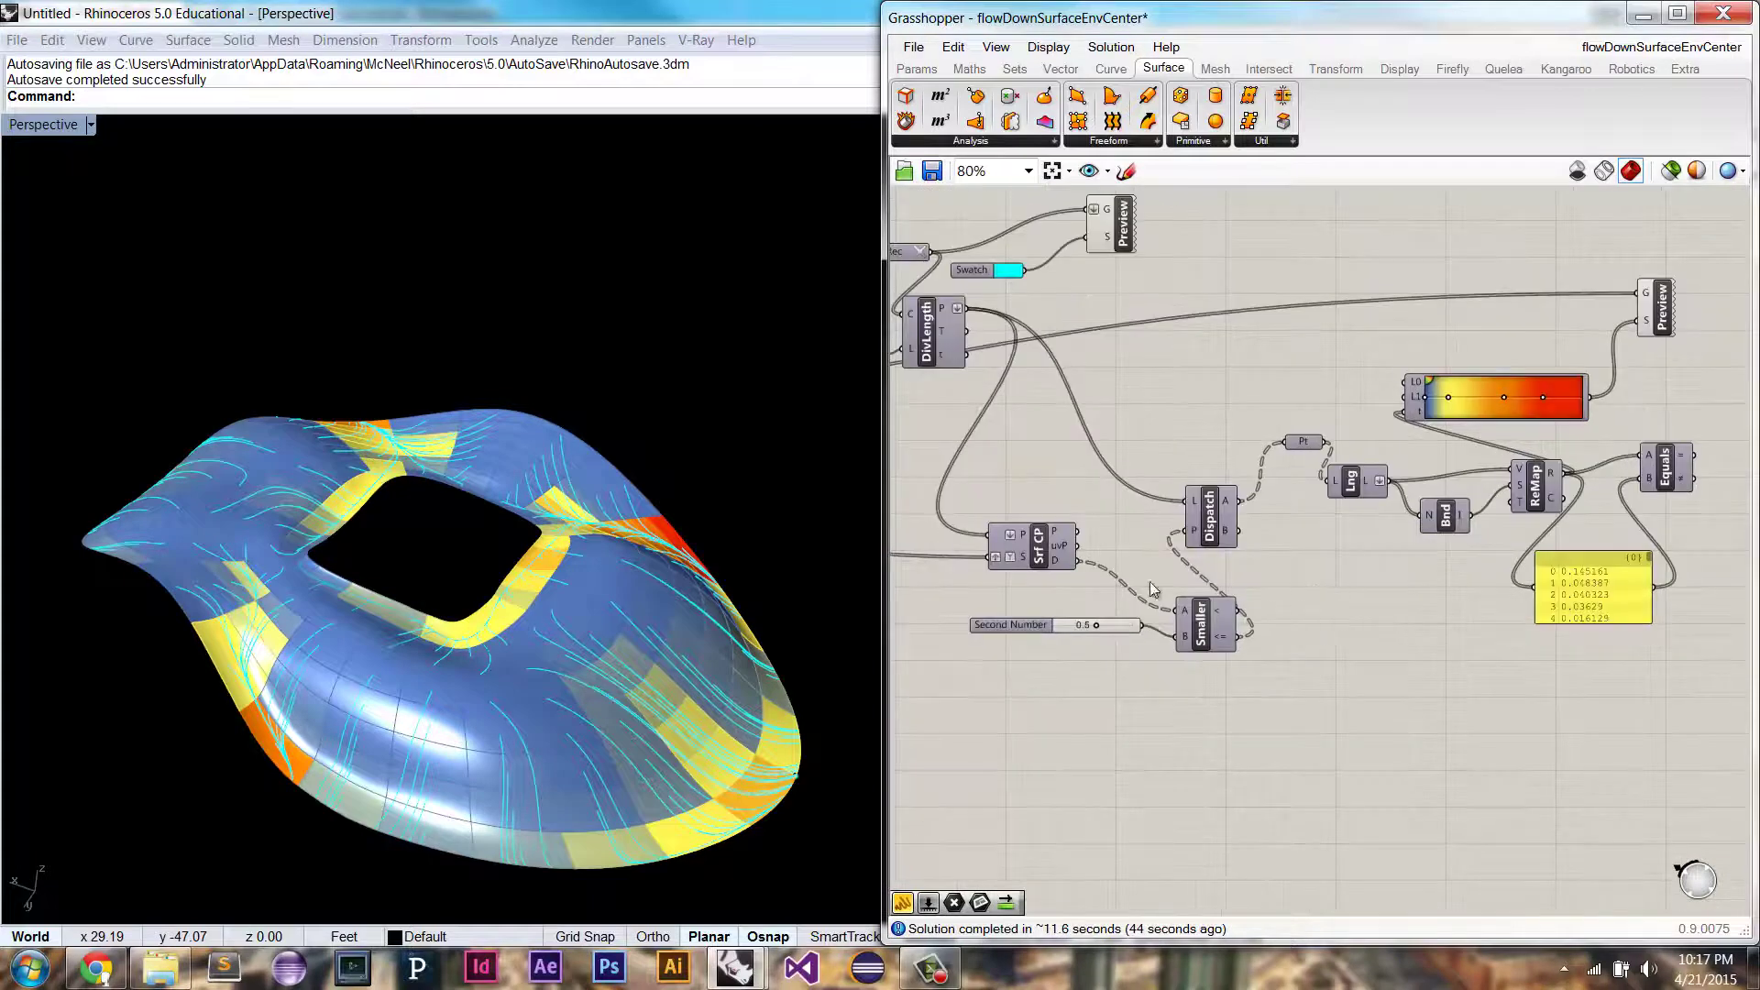
right_click(1041, 543)
click(1087, 581)
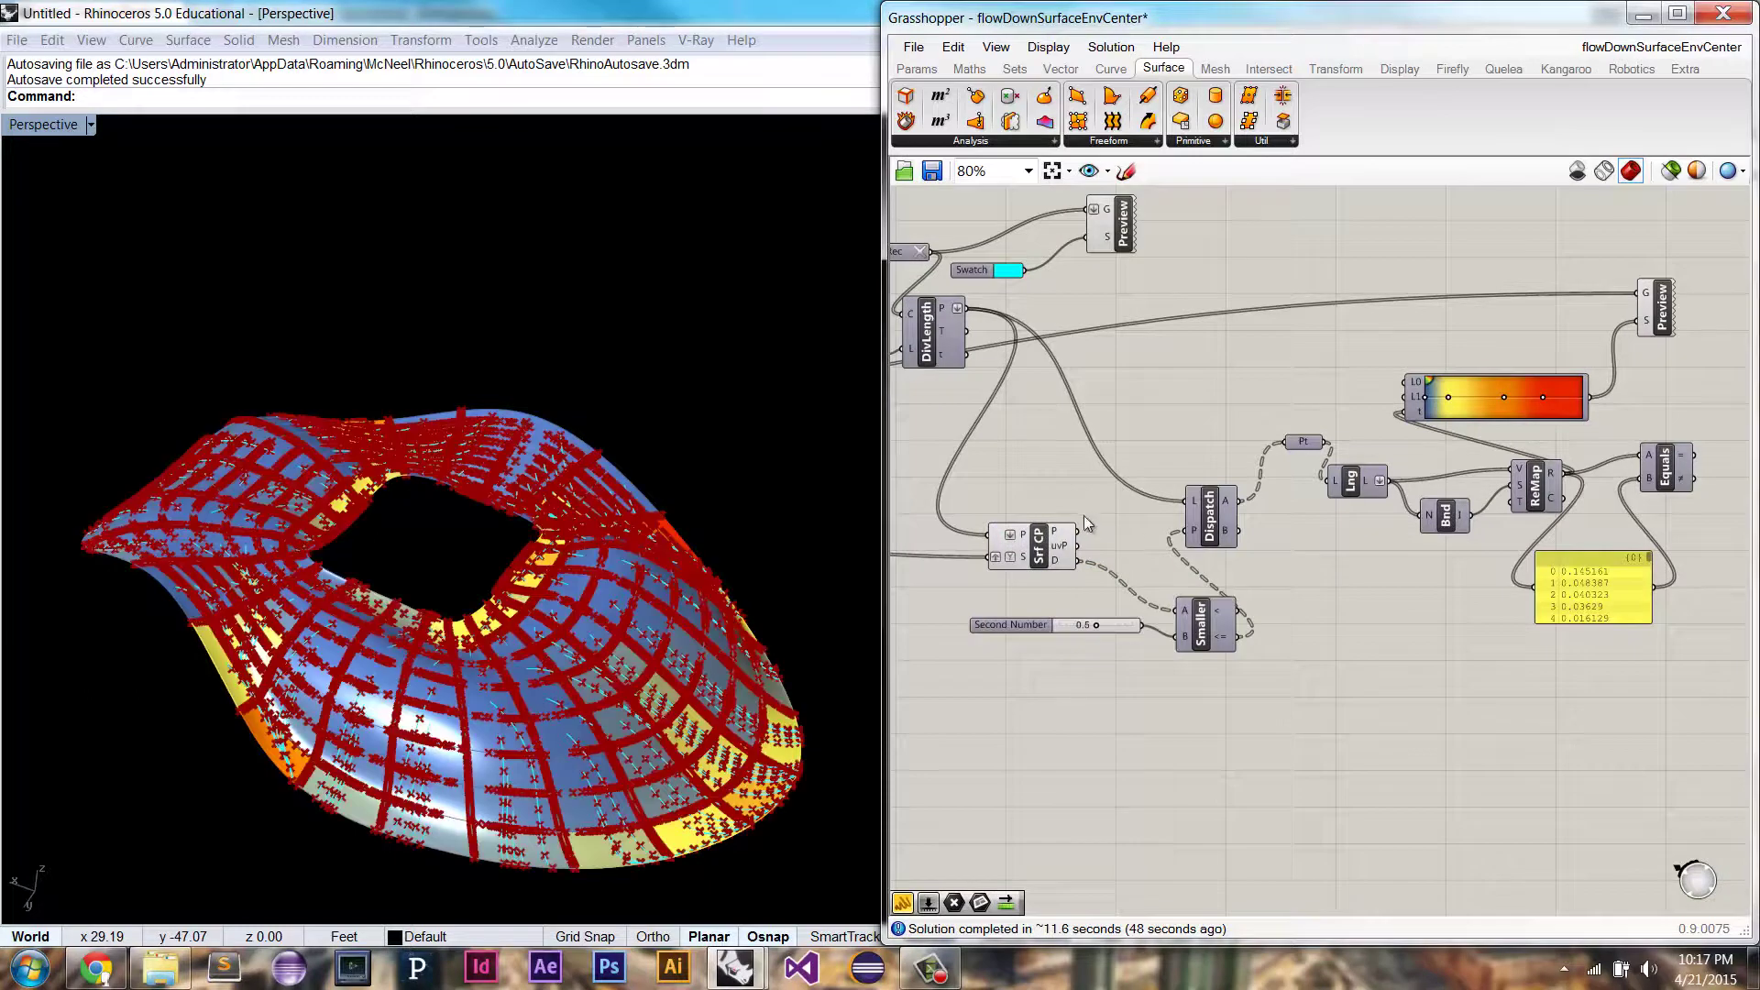
right_click(1038, 547)
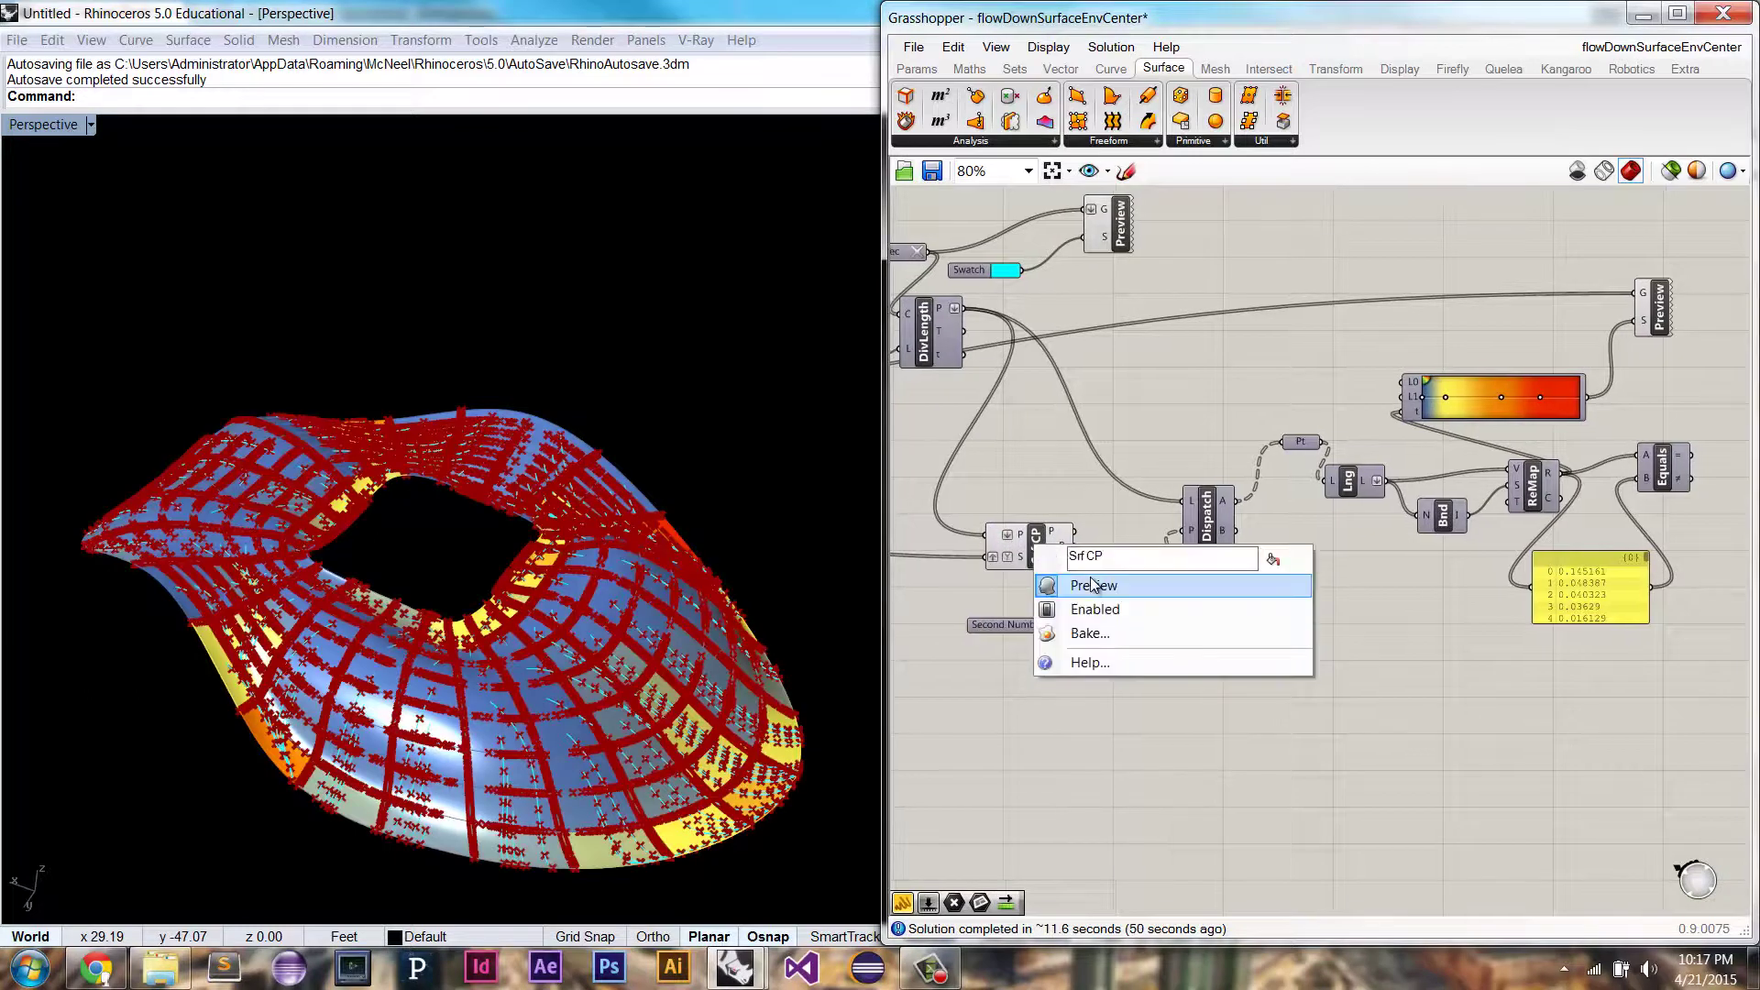
click(1093, 585)
- Temporarily preview the DivLength division points along the flow lines, hide them again, and inspect the coloured surface
right_click(931, 338)
click(971, 373)
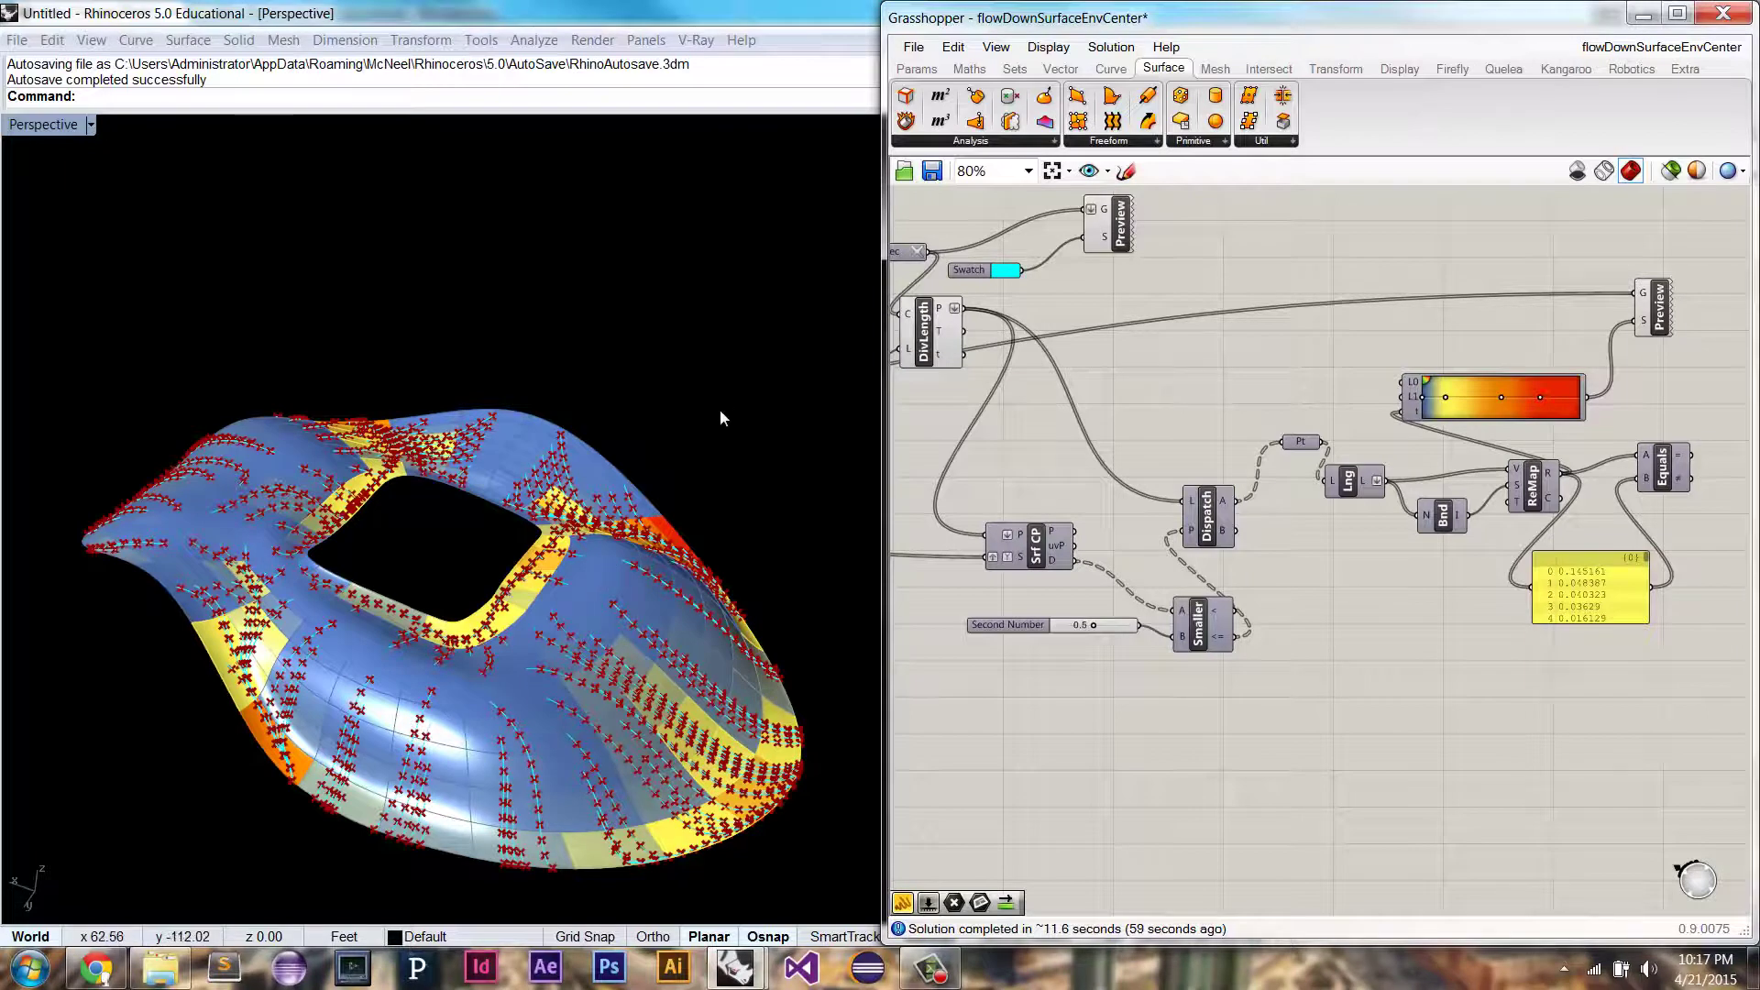
right_click(928, 330)
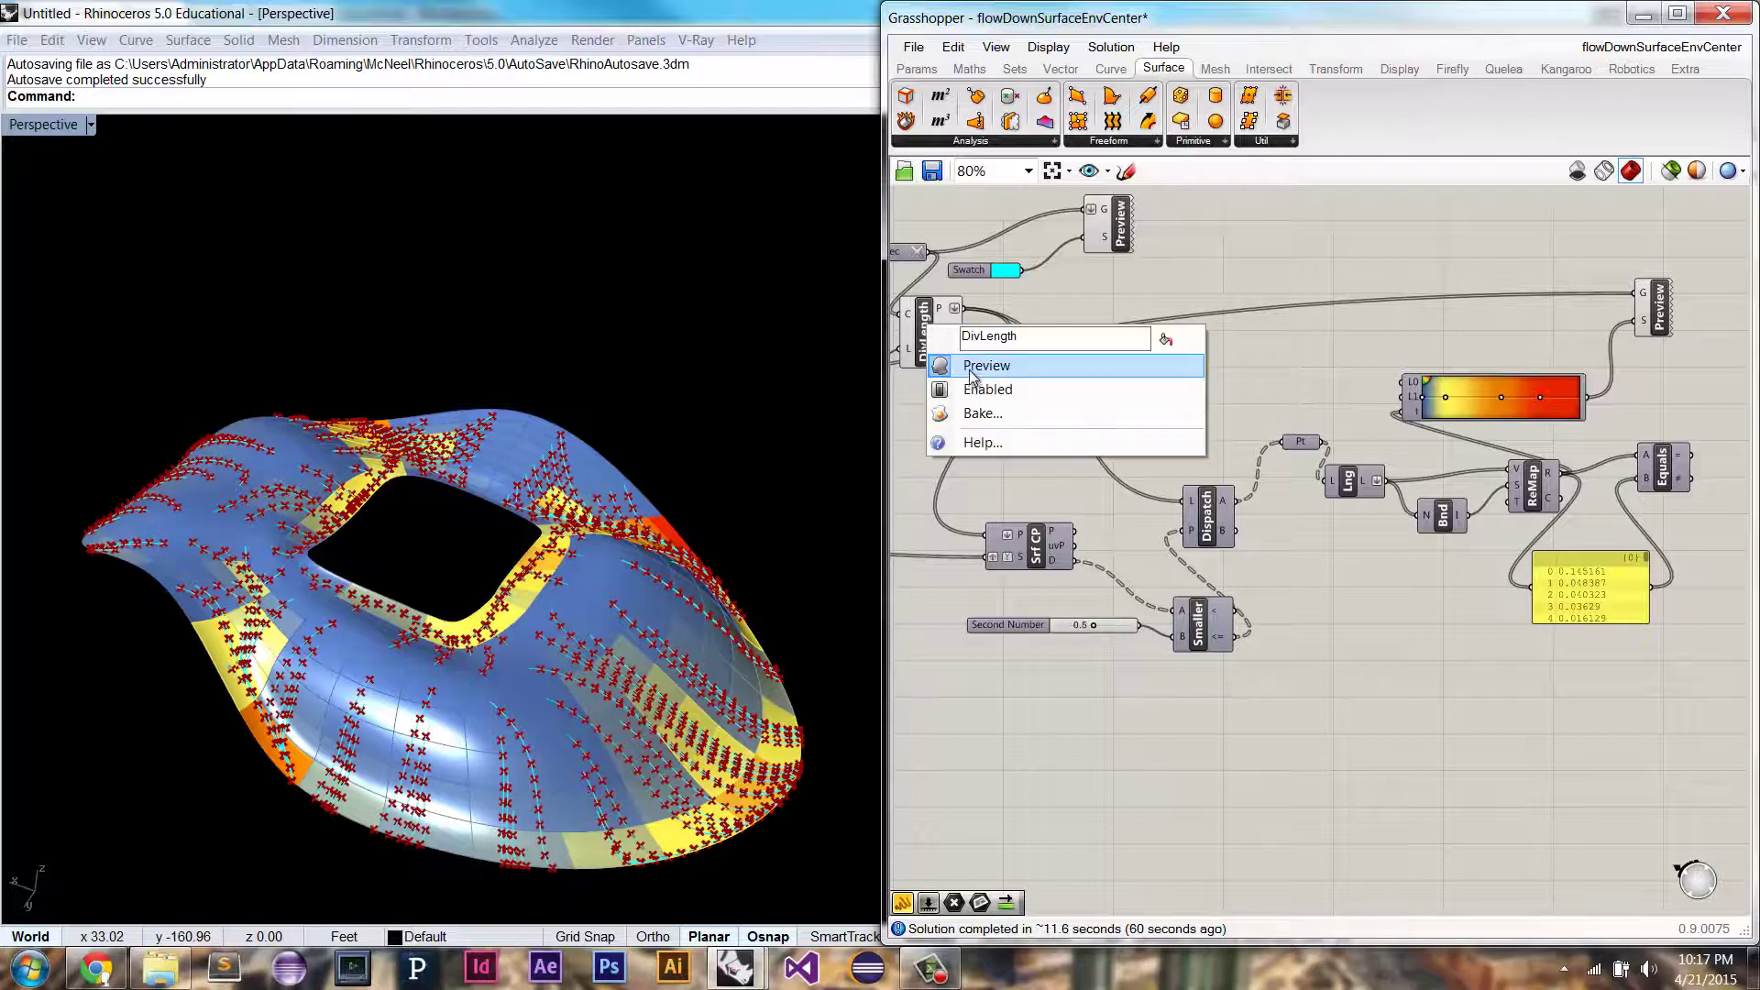
click(972, 370)
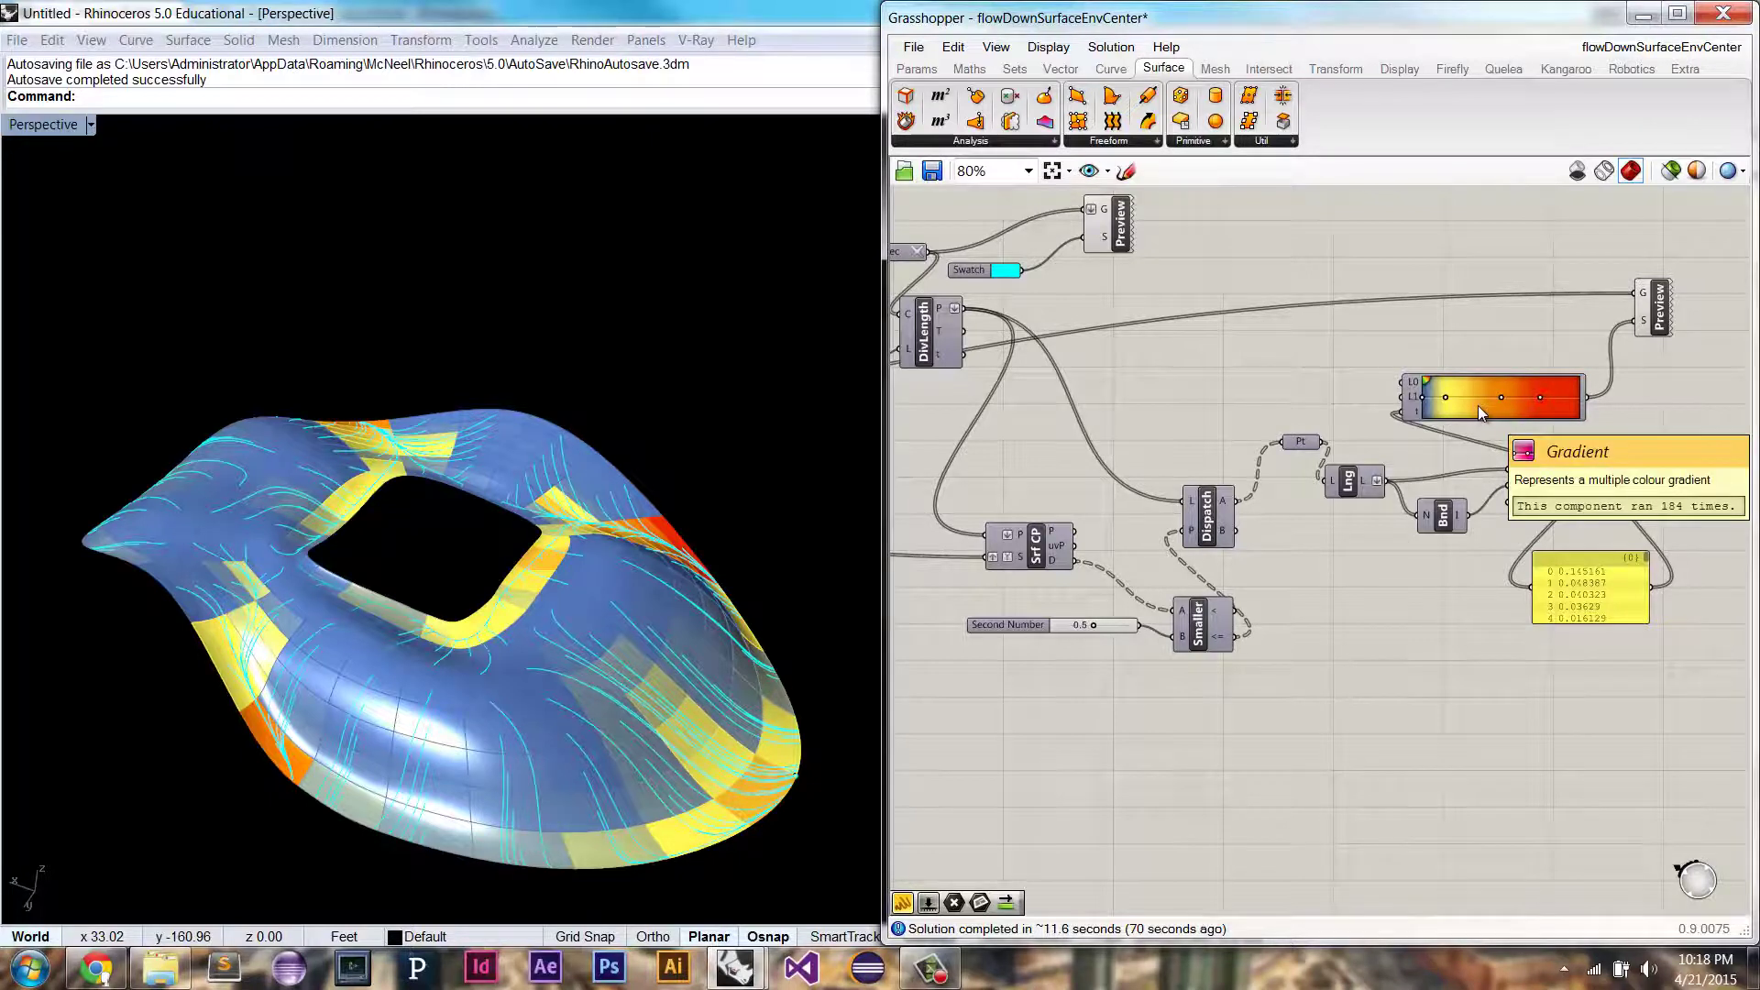
right_drag(772, 601, 499, 601)
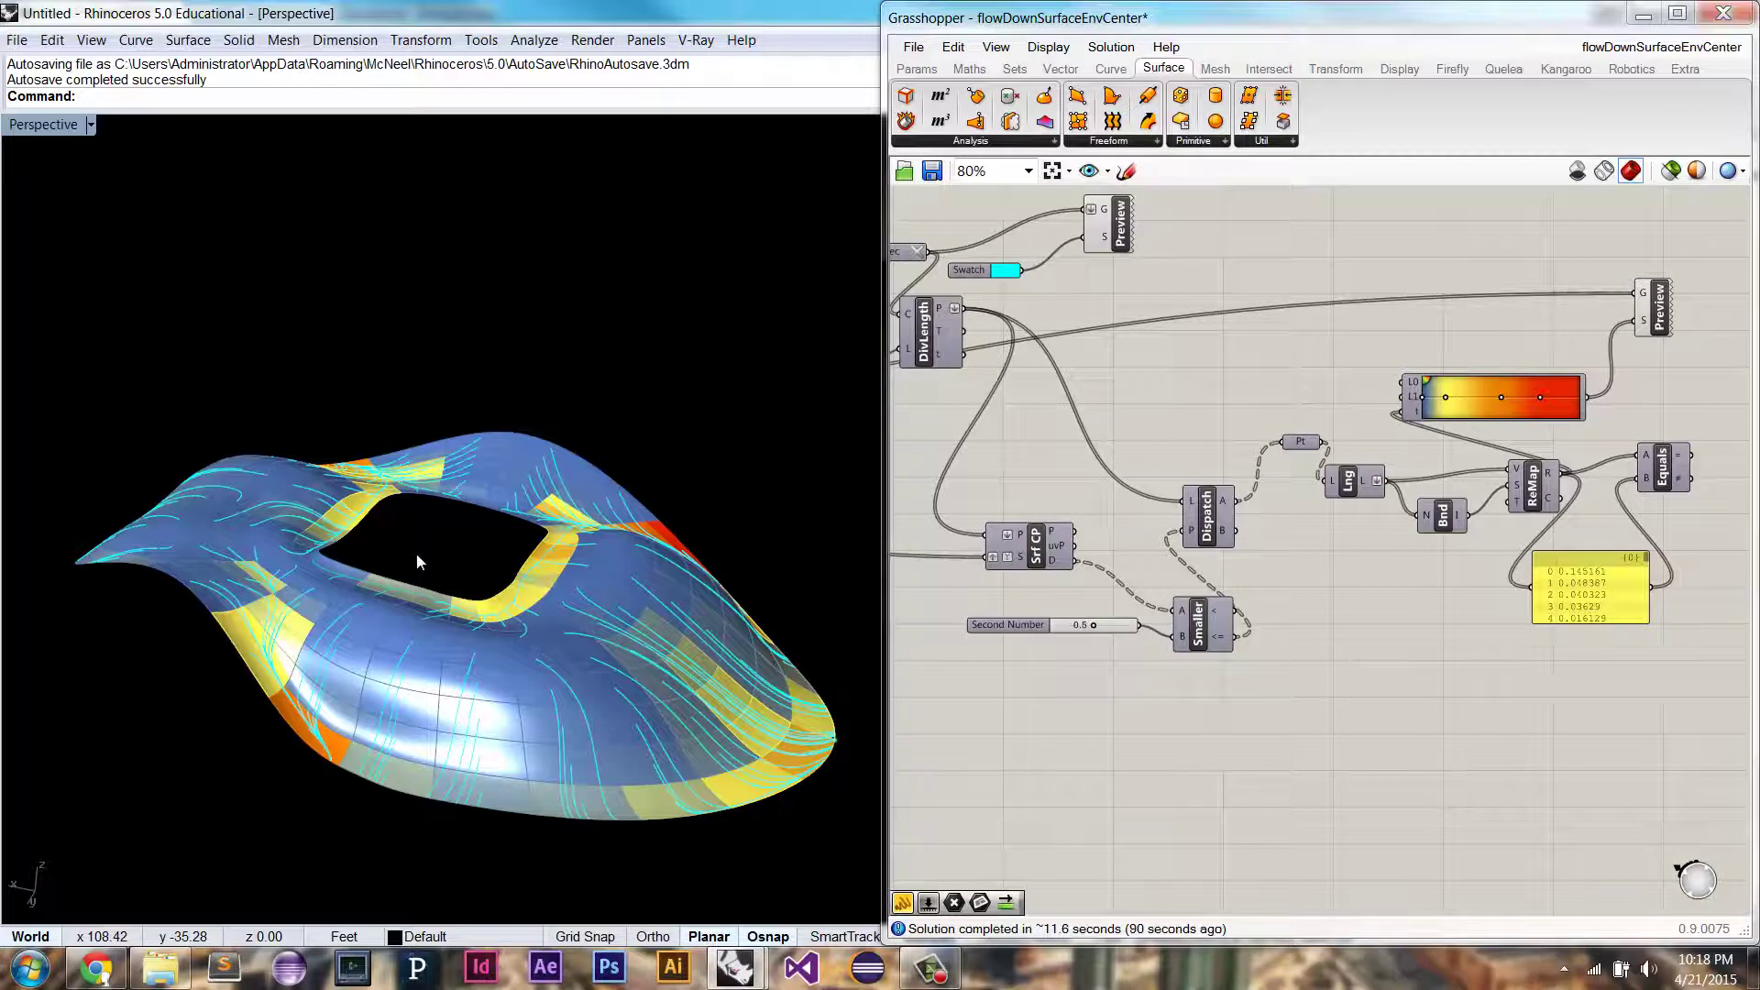
mouse_move(420, 547)
right_down()
mouse_move(432, 652)
mouse_move(395, 540)
mouse_move(399, 559)
right_up()
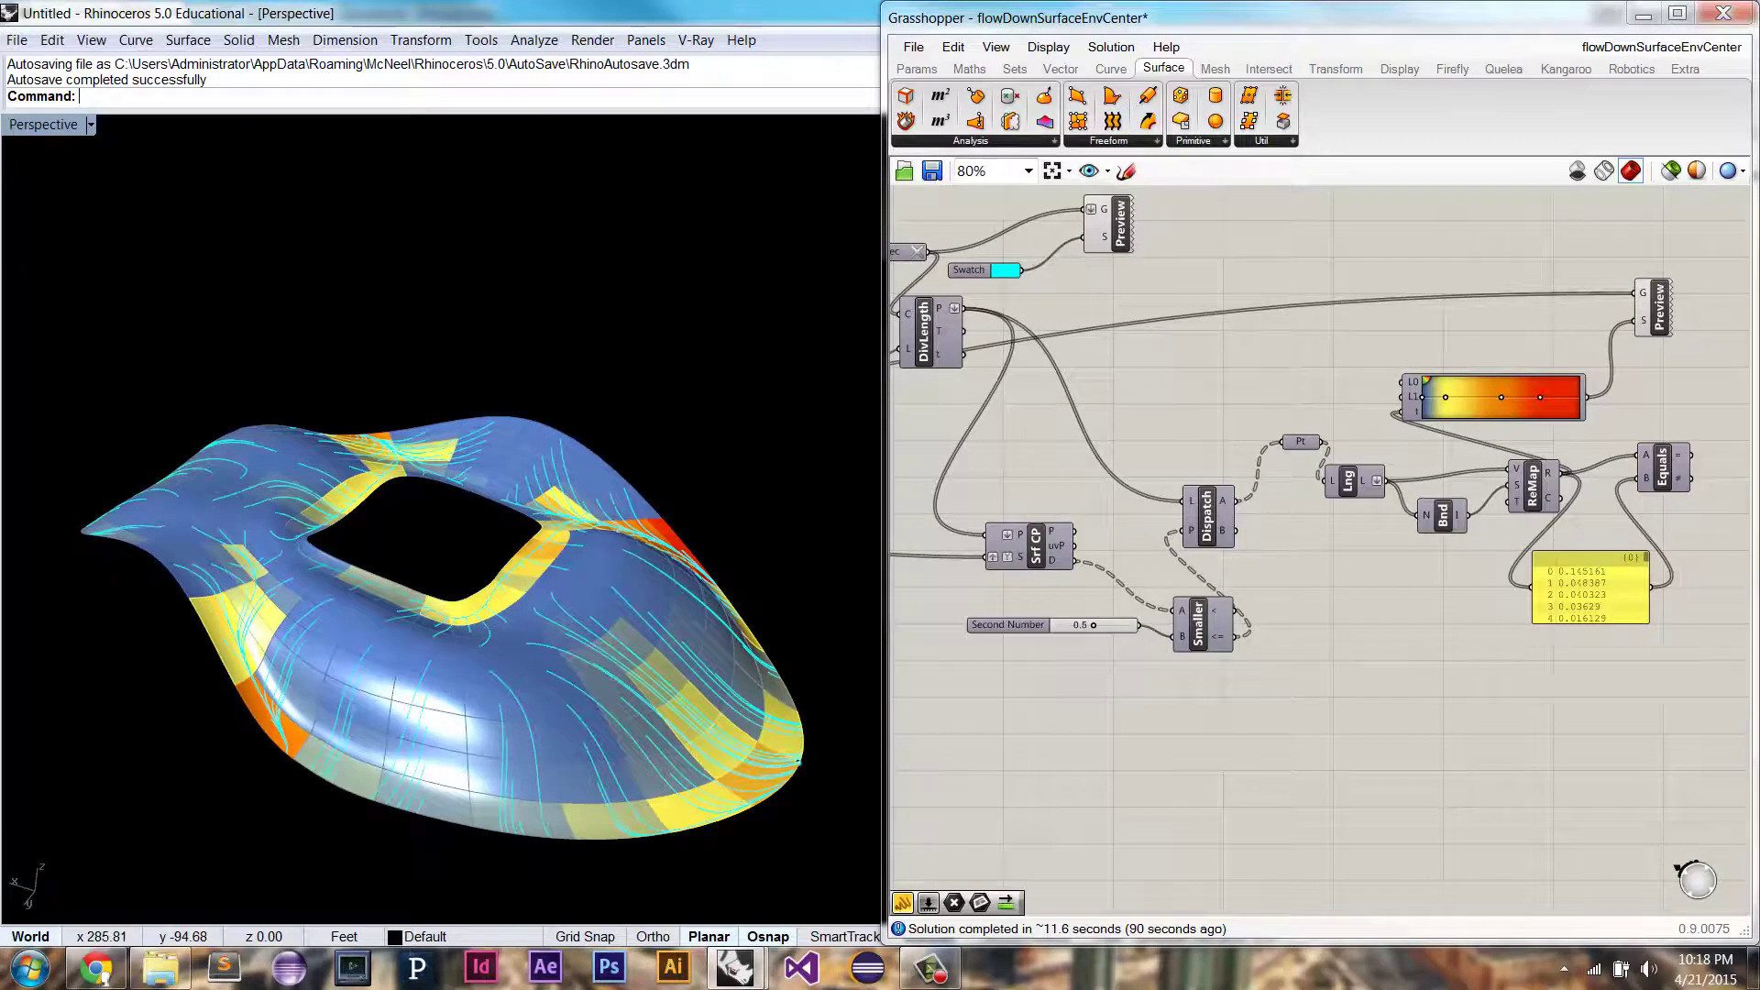